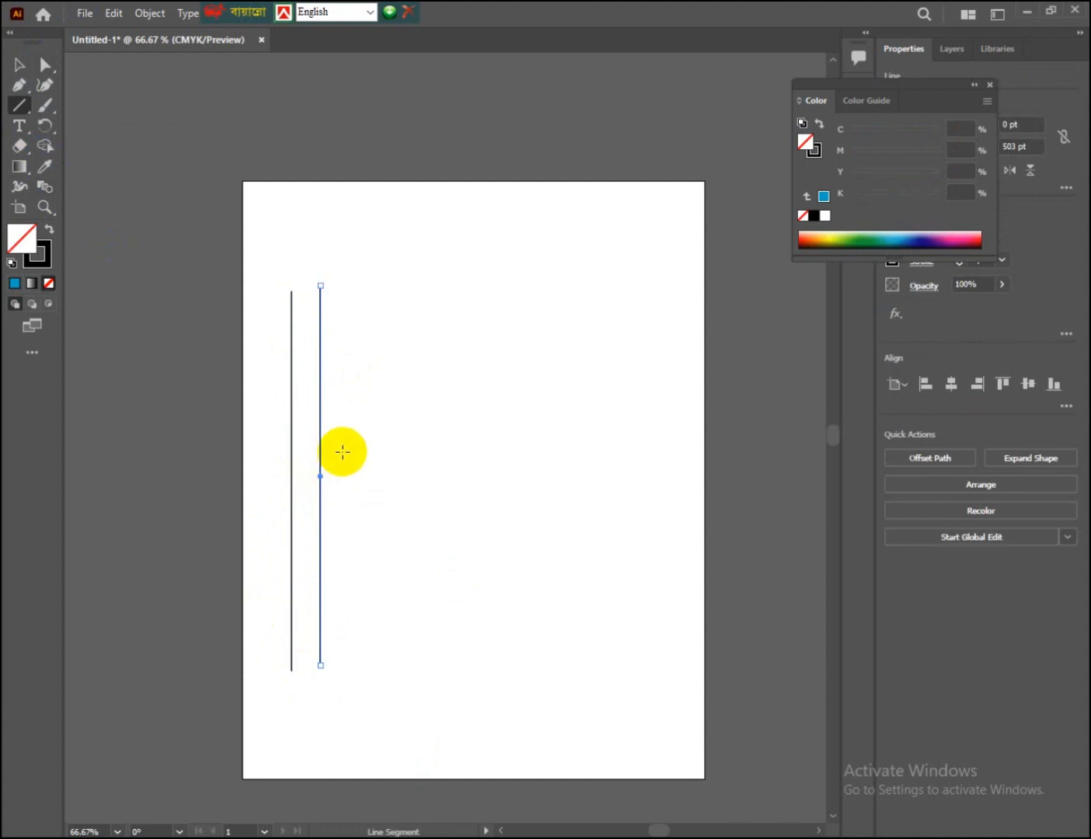
Step: Delete the second vertical line and duplicate the remaining line a short distance to its right
{"action": "key", "text": "Delete"}
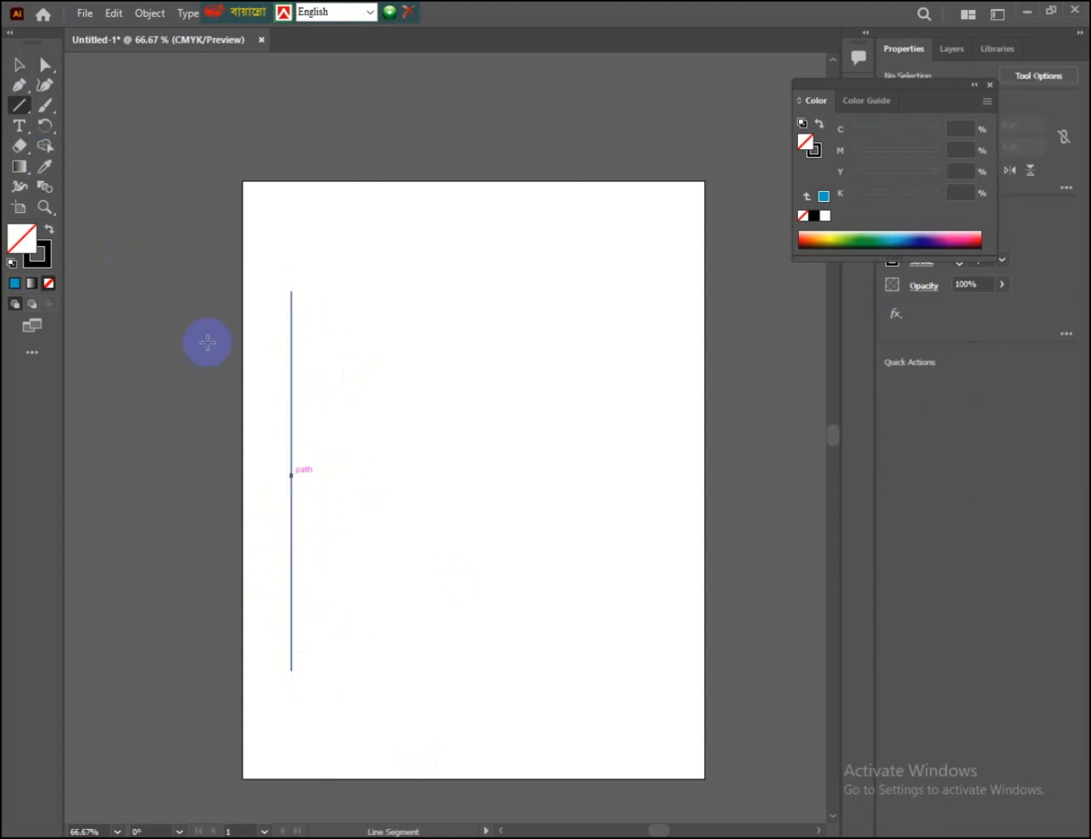
{"action": "left_click", "coordinate": [22, 66]}
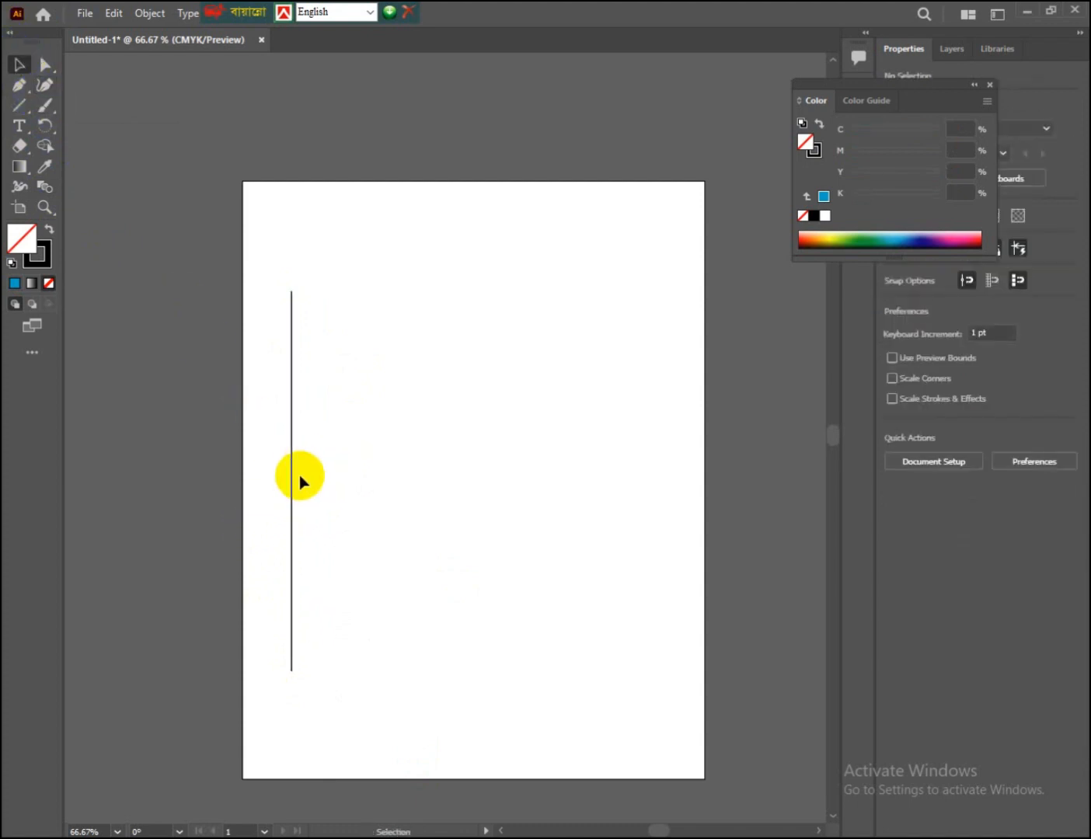
{"action": "left_click_drag", "start_coordinate": [293, 469], "coordinate": [319, 470]}
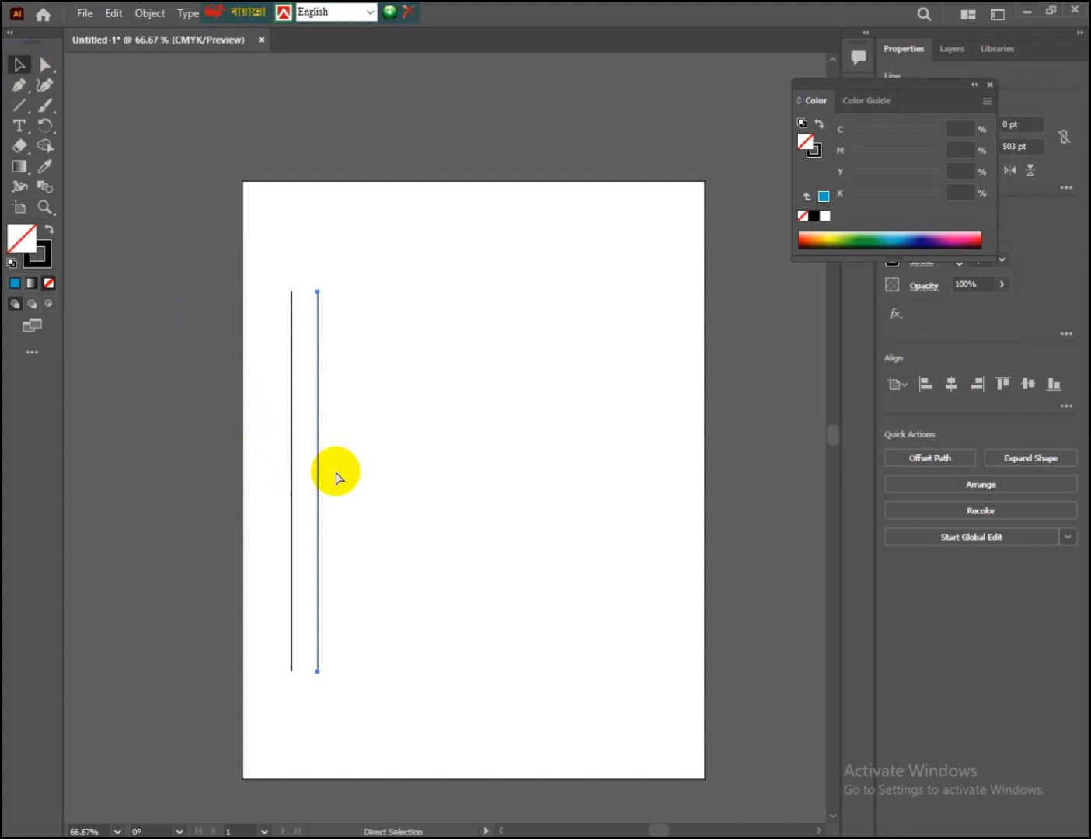
Step: Repeat the line duplication to build a row of twelve evenly spaced vertical lines
{"action": "key", "text": "ctrl+d"}
{"action": "key", "text": "ctrl+d"}
{"action": "key", "text": "ctrl+d"}
{"action": "key", "text": "ctrl+d"}
{"action": "key", "text": "ctrl+d"}
{"action": "key", "text": "ctrl+d"}
{"action": "key", "text": "ctrl+d"}
{"action": "key", "text": "ctrl+d"}
{"action": "key", "text": "ctrl+d"}
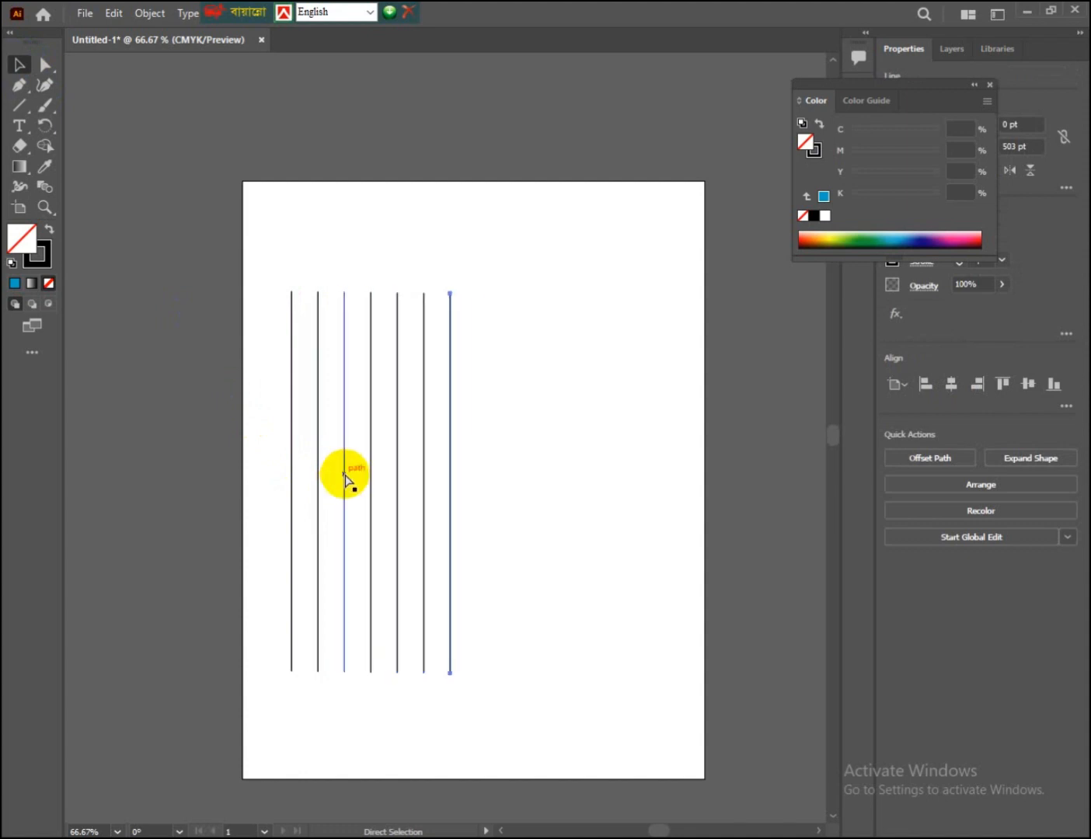
{"action": "key", "text": "ctrl+d"}
{"action": "left_click", "coordinate": [30, 61]}
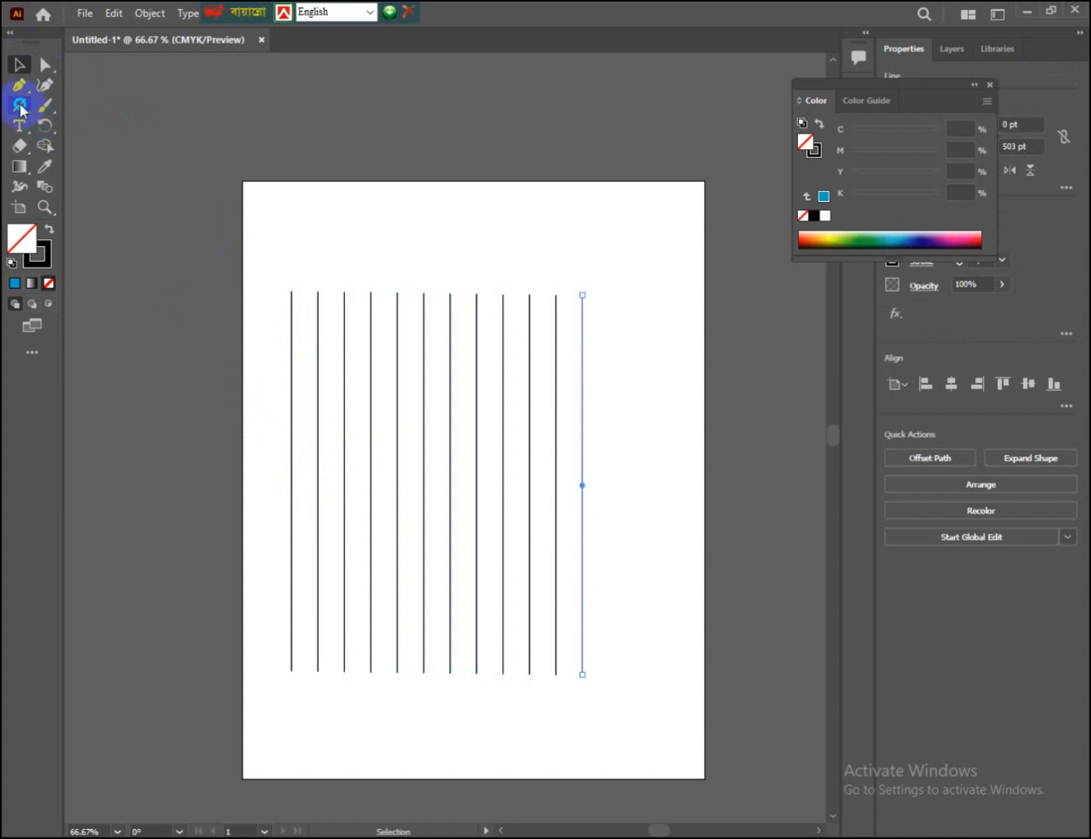
Step: Create a six-sided polygon with a radius of 45.5269 pt in the middle of the vertical lines
{"action": "left_click_drag", "start_coordinate": [20, 109], "coordinate": [63, 147]}
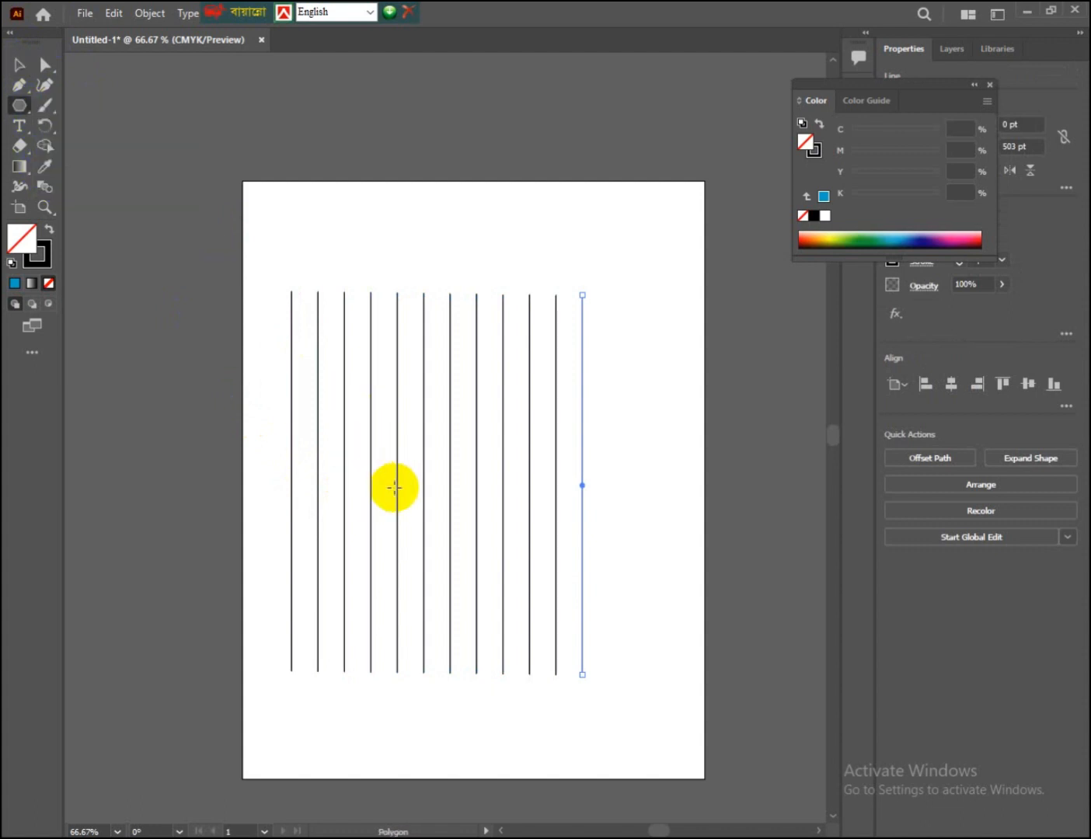
{"action": "left_click", "coordinate": [442, 491]}
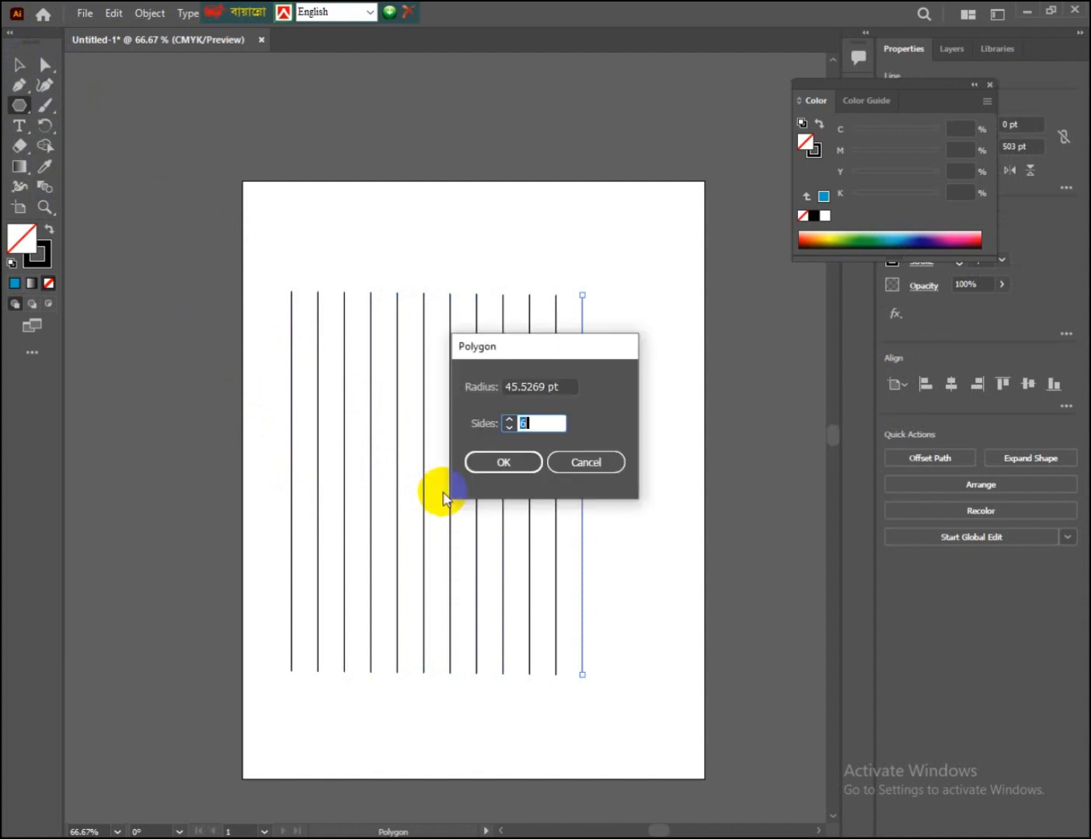
{"action": "left_click", "coordinate": [506, 467]}
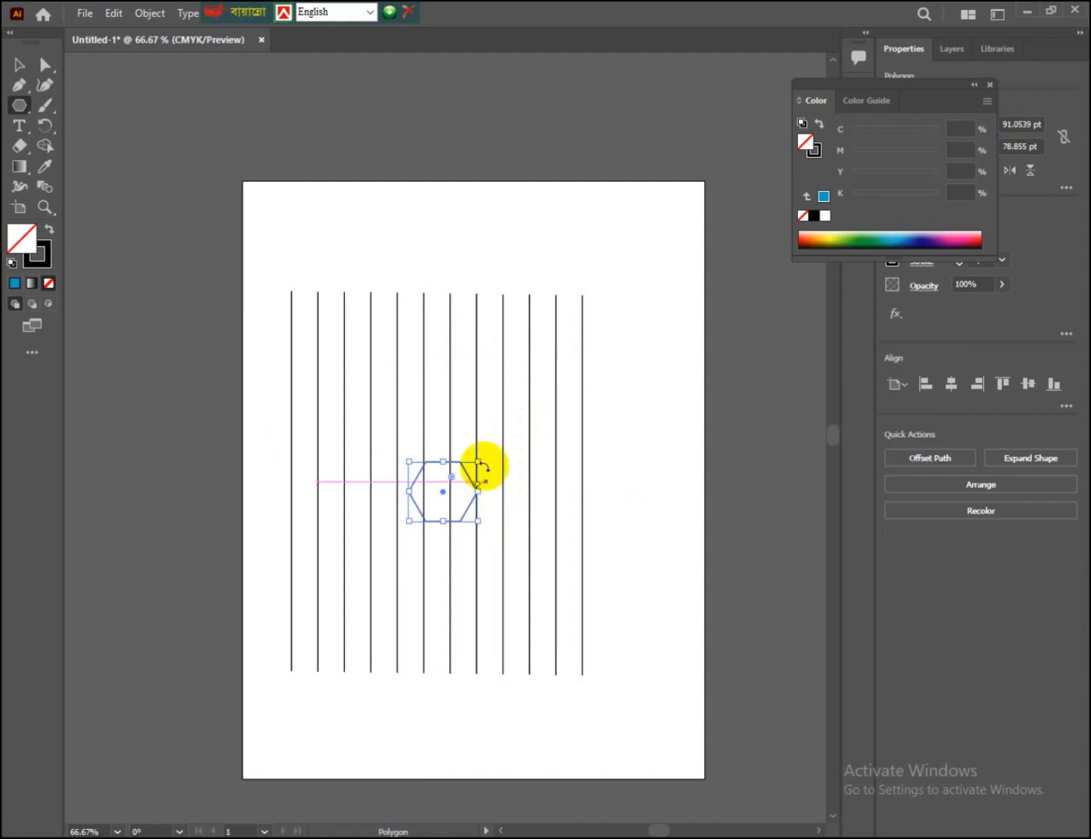
Step: Rotate the hexagon point-up and enlarge it to about 384 x 465 pt, aligning its vertical sides with the outermost lines
{"action": "left_click_drag", "start_coordinate": [482, 461], "coordinate": [471, 424]}
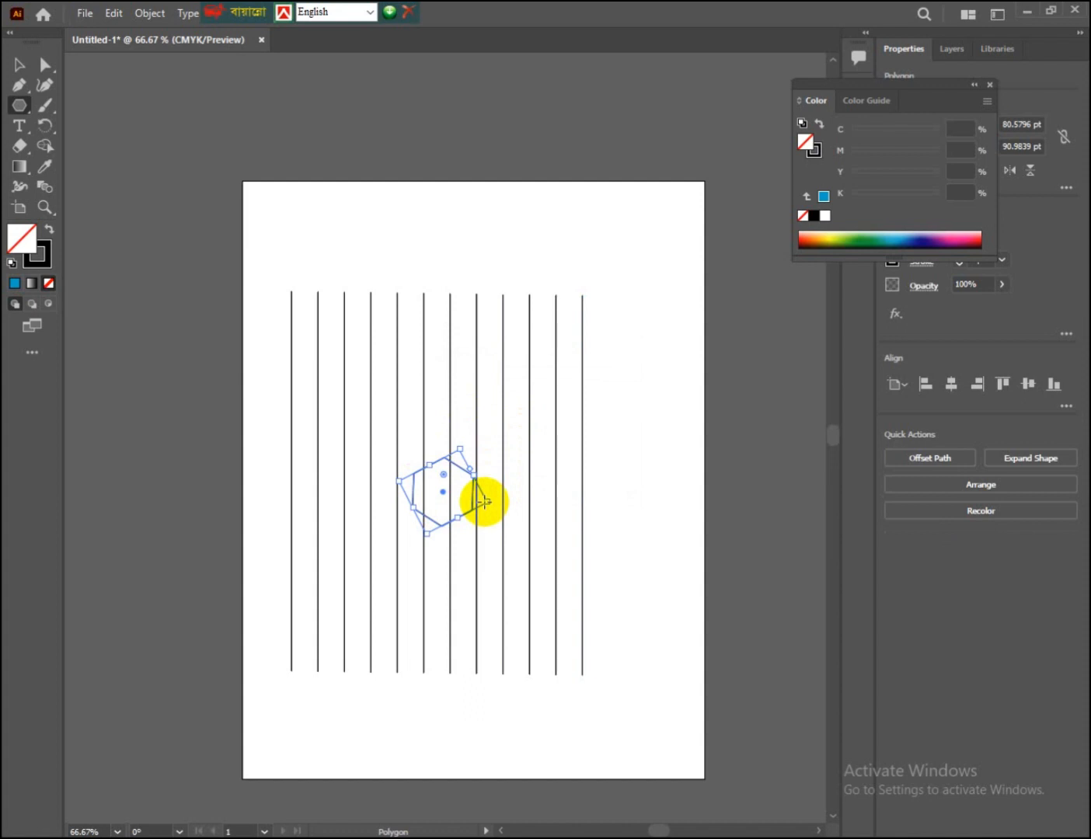
{"action": "left_click_drag", "start_coordinate": [491, 504], "coordinate": [658, 554]}
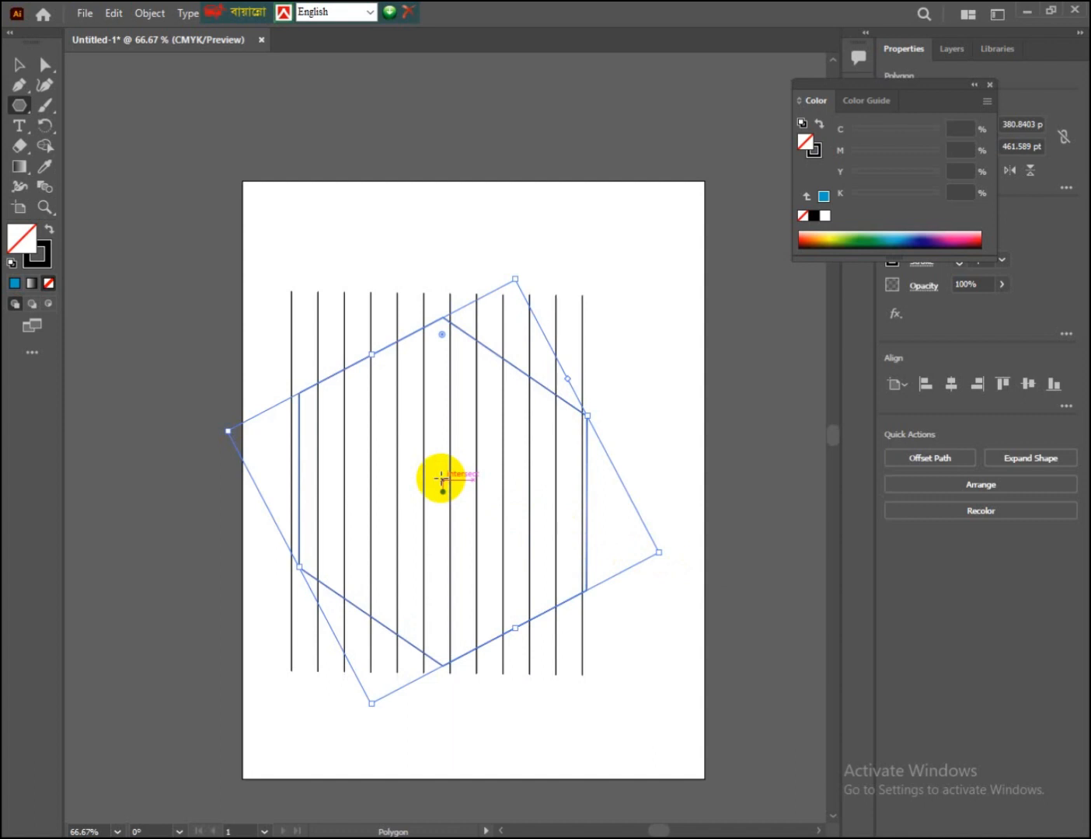
{"action": "key", "text": "Left"}
{"action": "key", "text": "Left"}
{"action": "key", "text": "Left"}
{"action": "key", "text": "Left"}
{"action": "key", "text": "Left"}
{"action": "key", "text": "Left"}
{"action": "key", "text": "Left"}
{"action": "key", "text": "Left"}
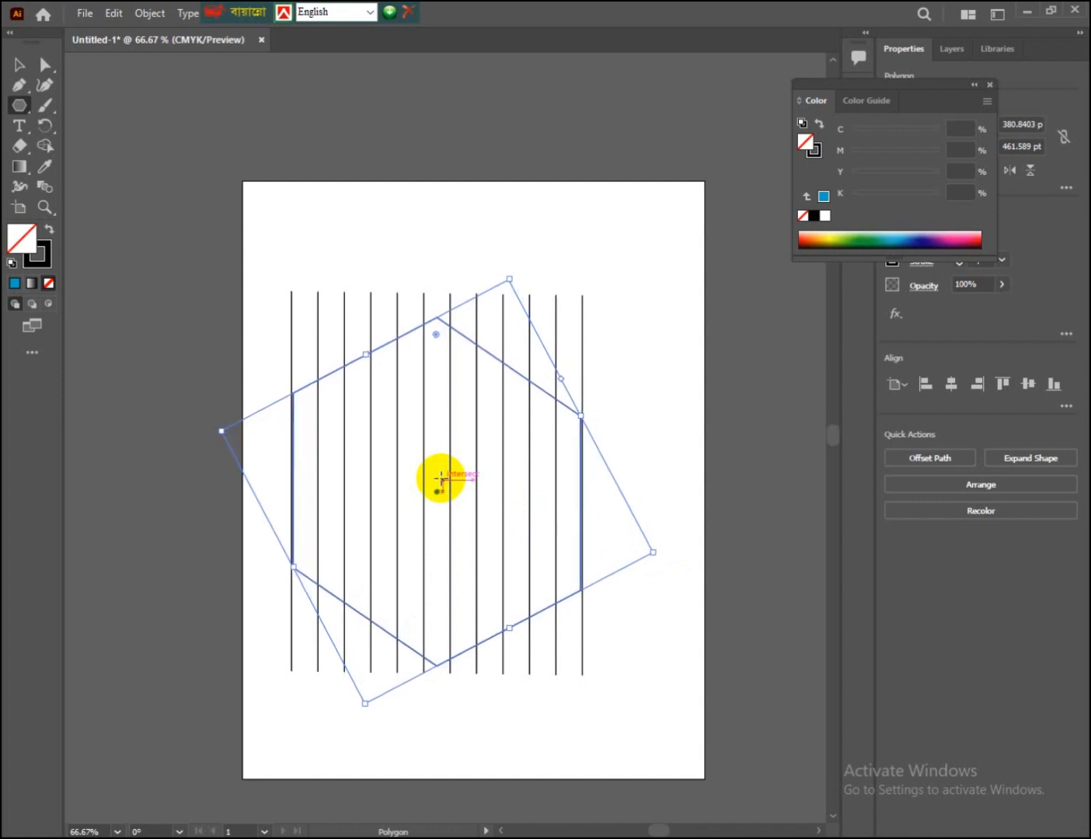
{"action": "key", "text": "Left"}
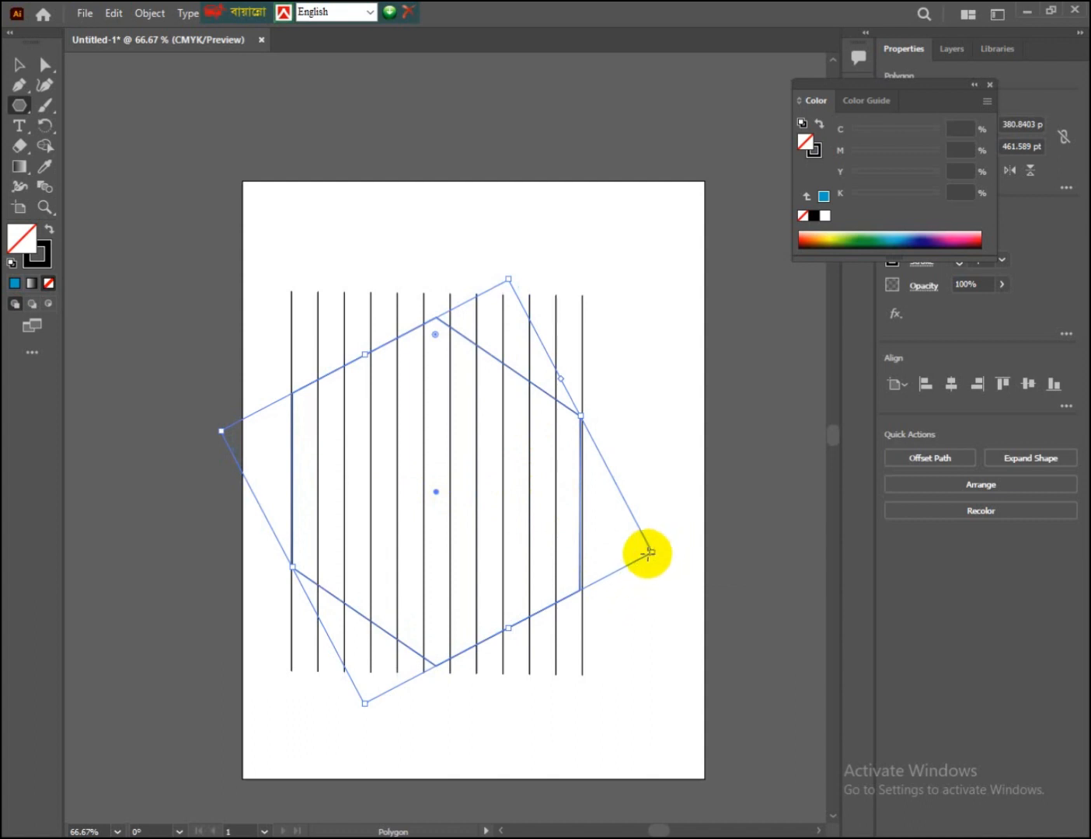
{"action": "left_click_drag", "start_coordinate": [654, 553], "coordinate": [656, 552]}
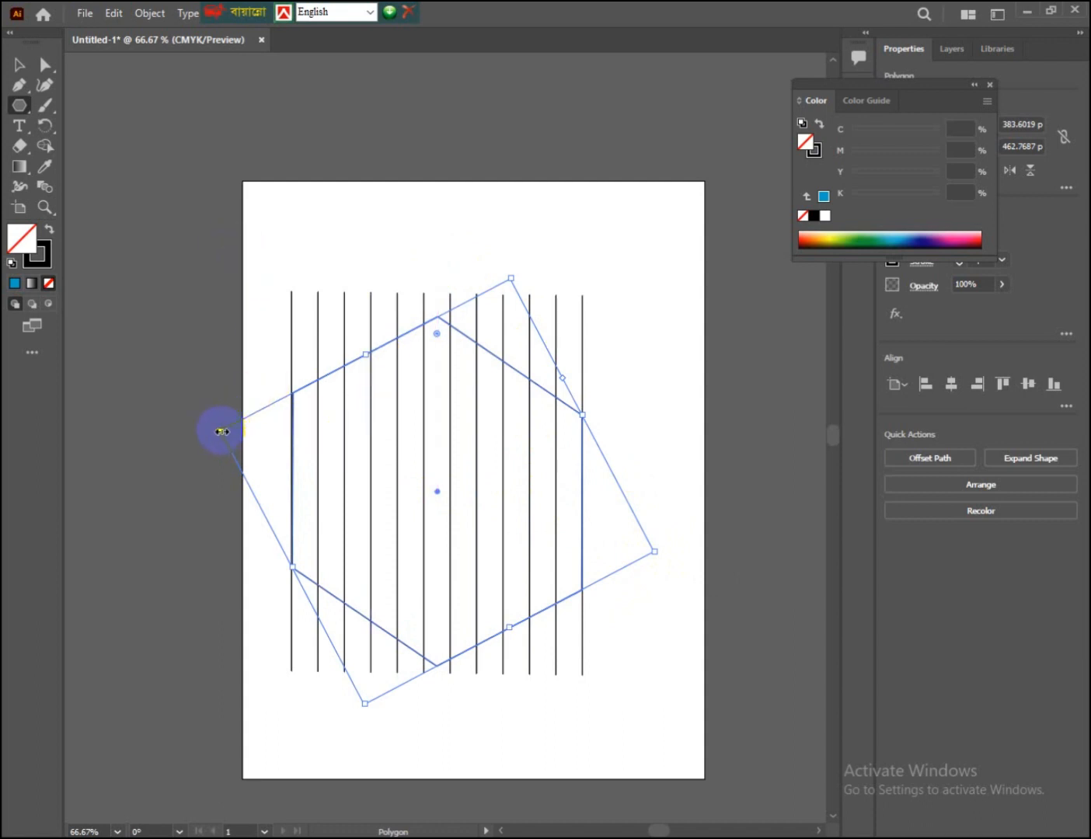
{"action": "left_click_drag", "start_coordinate": [221, 430], "coordinate": [221, 430]}
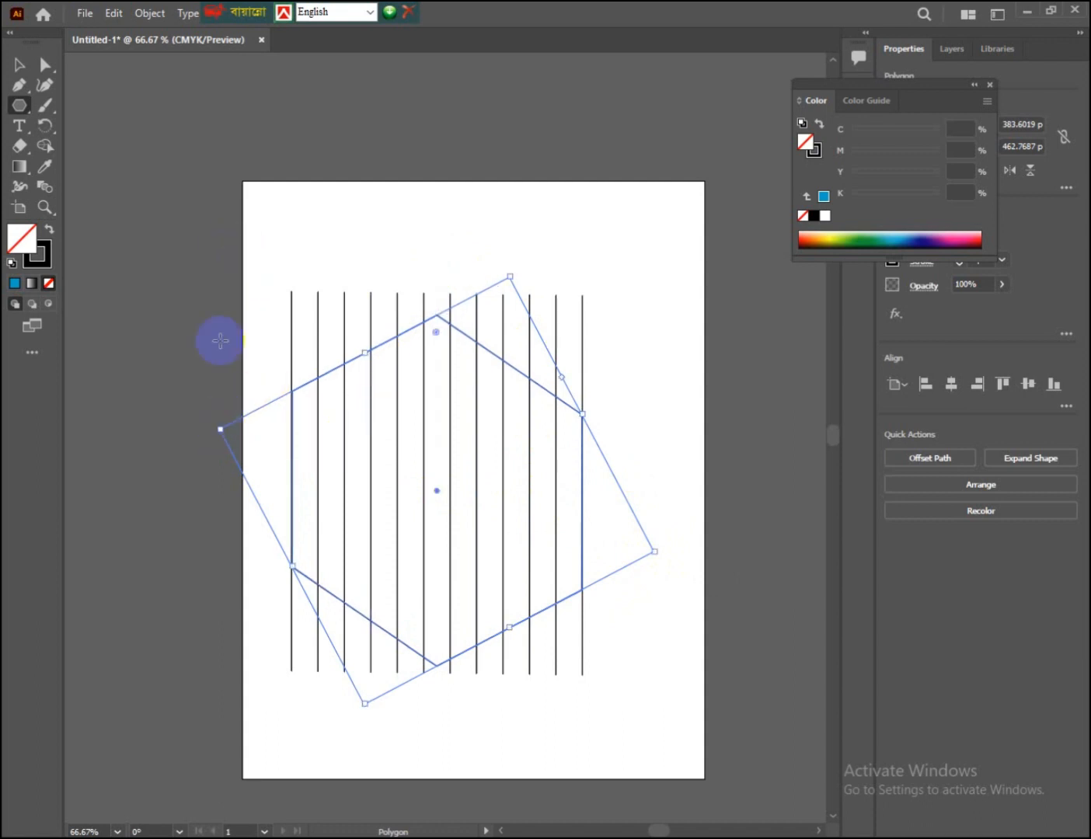
Step: Copy the large hexagon and paste the duplicate in front of it
{"action": "left_click", "coordinate": [19, 65]}
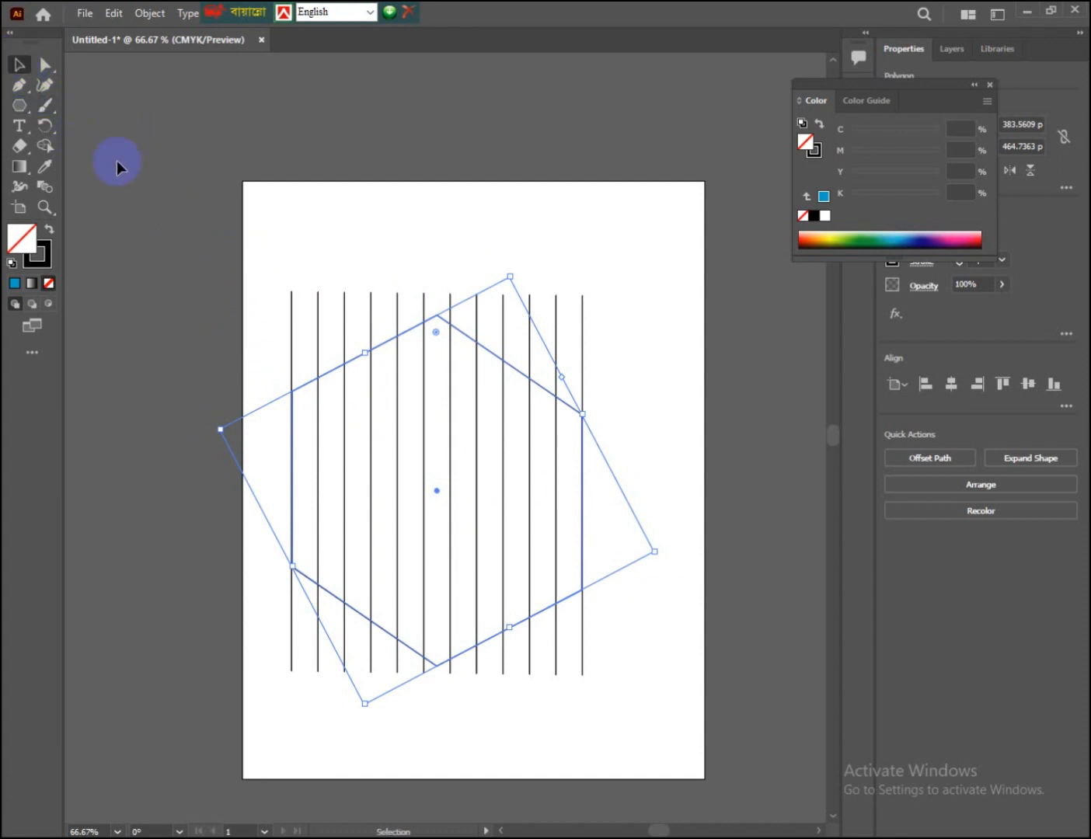
{"action": "left_click", "coordinate": [115, 13]}
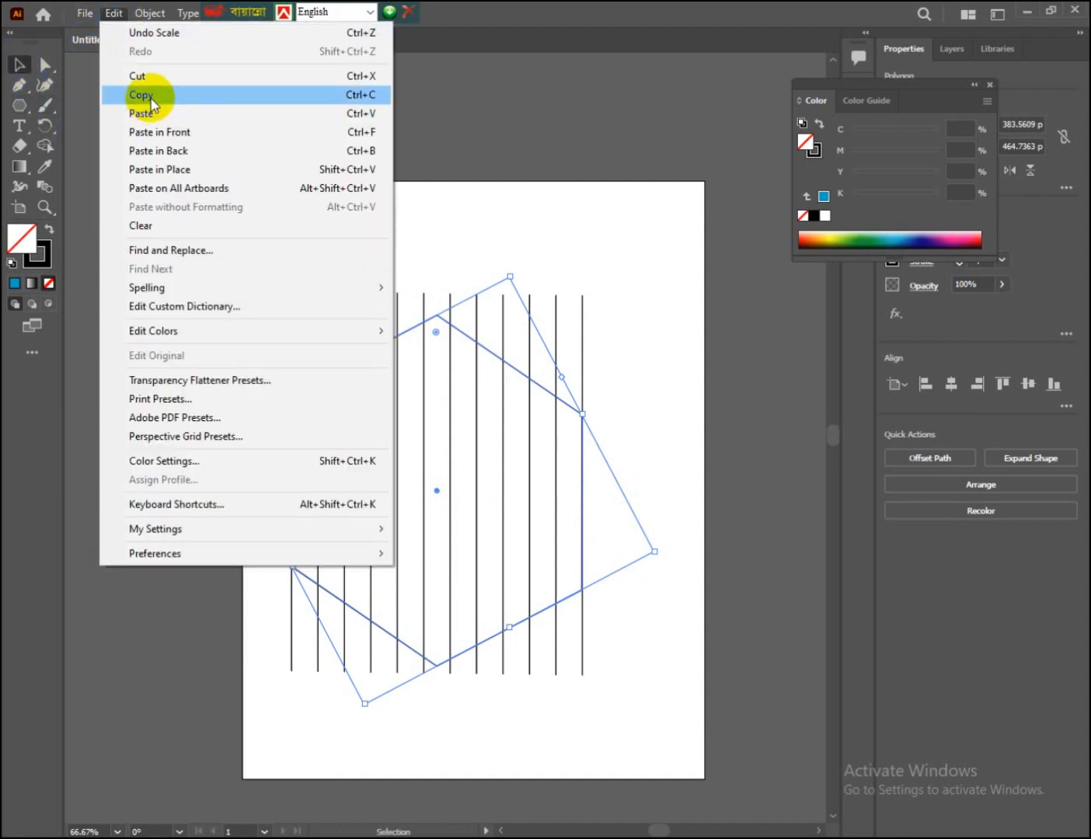
{"action": "left_click", "coordinate": [142, 96]}
{"action": "left_click", "coordinate": [103, 14]}
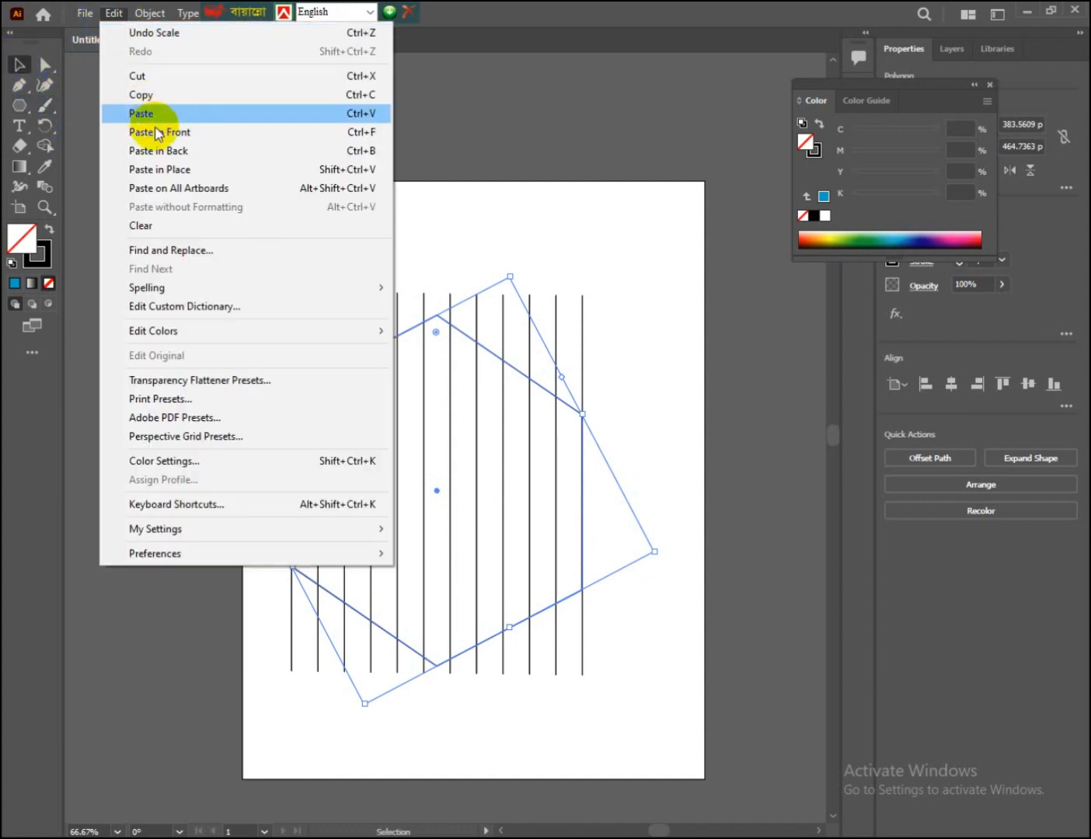
{"action": "left_click", "coordinate": [175, 129]}
Step: Scale the pasted hexagon down to about 316 x 383 pt and center it inside the larger one, its left side on the second line
{"action": "left_click_drag", "start_coordinate": [442, 319], "coordinate": [441, 374]}
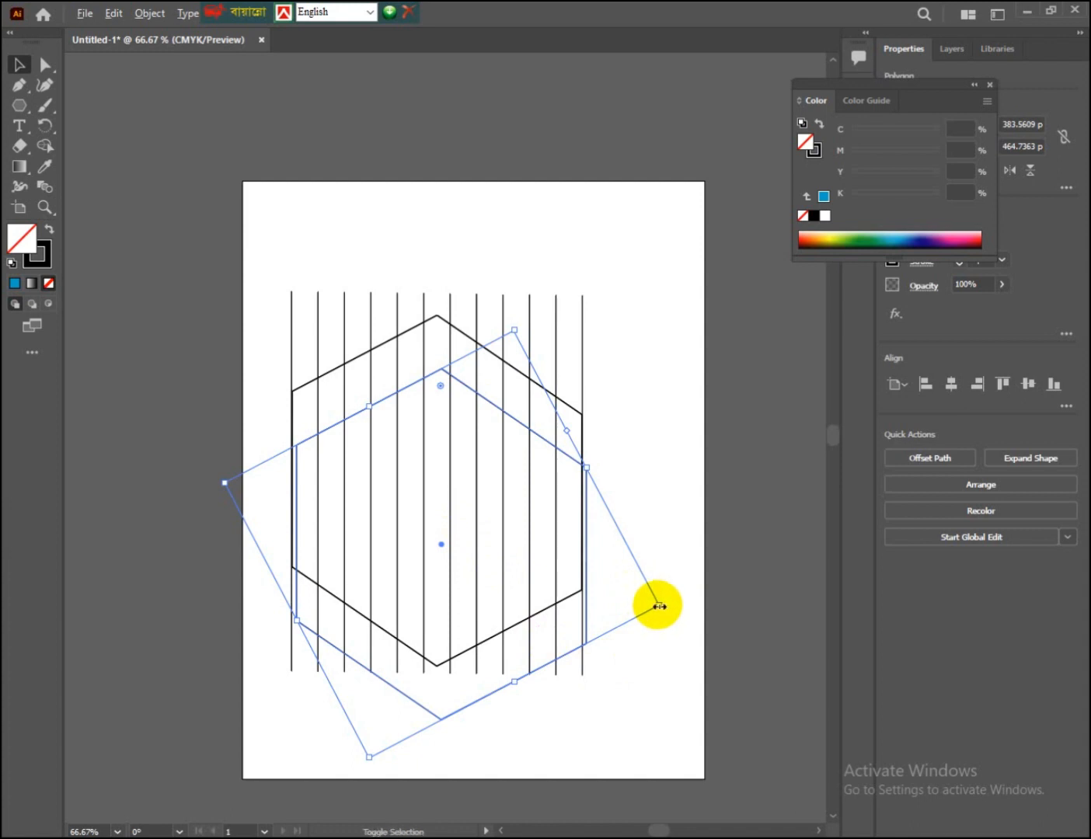
{"action": "mouse_move", "coordinate": [659, 606]}
{"action": "left_mouse_down"}
{"action": "mouse_move", "coordinate": [631, 545]}
{"action": "mouse_move", "coordinate": [654, 578]}
{"action": "left_mouse_up"}
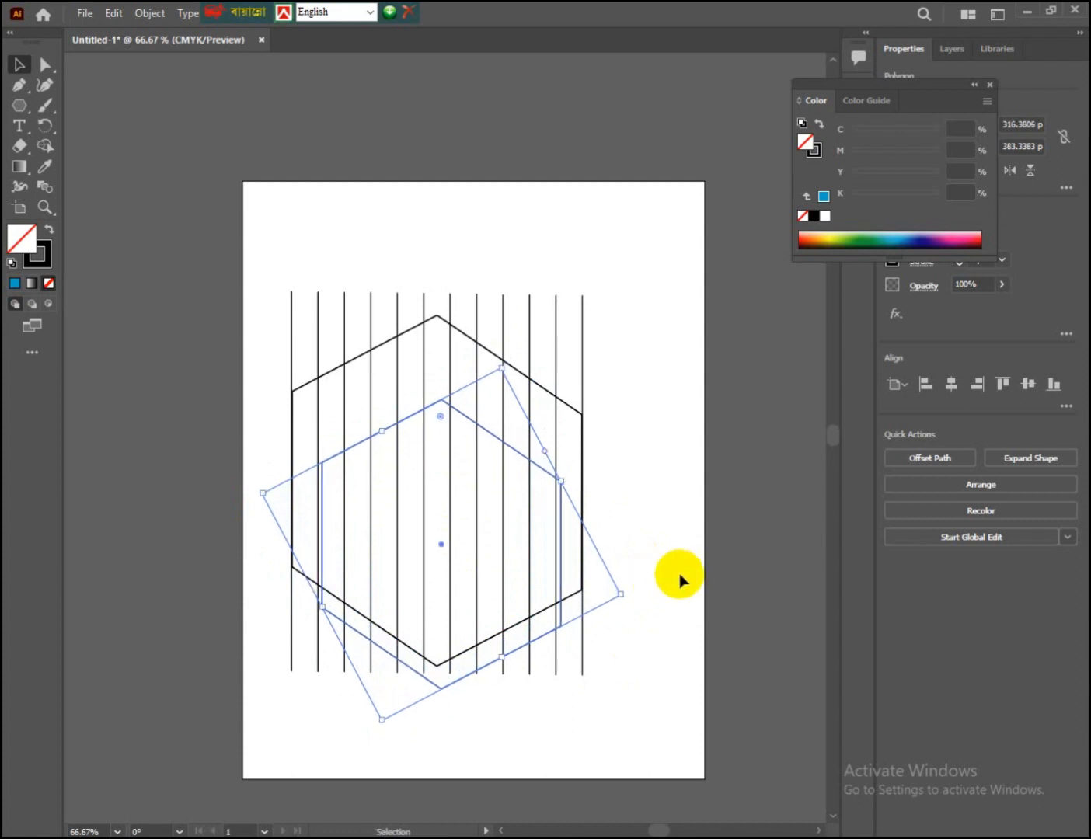
{"action": "key", "text": "Left"}
{"action": "key", "text": "Left"}
{"action": "key", "text": "Left"}
{"action": "key", "text": "Left"}
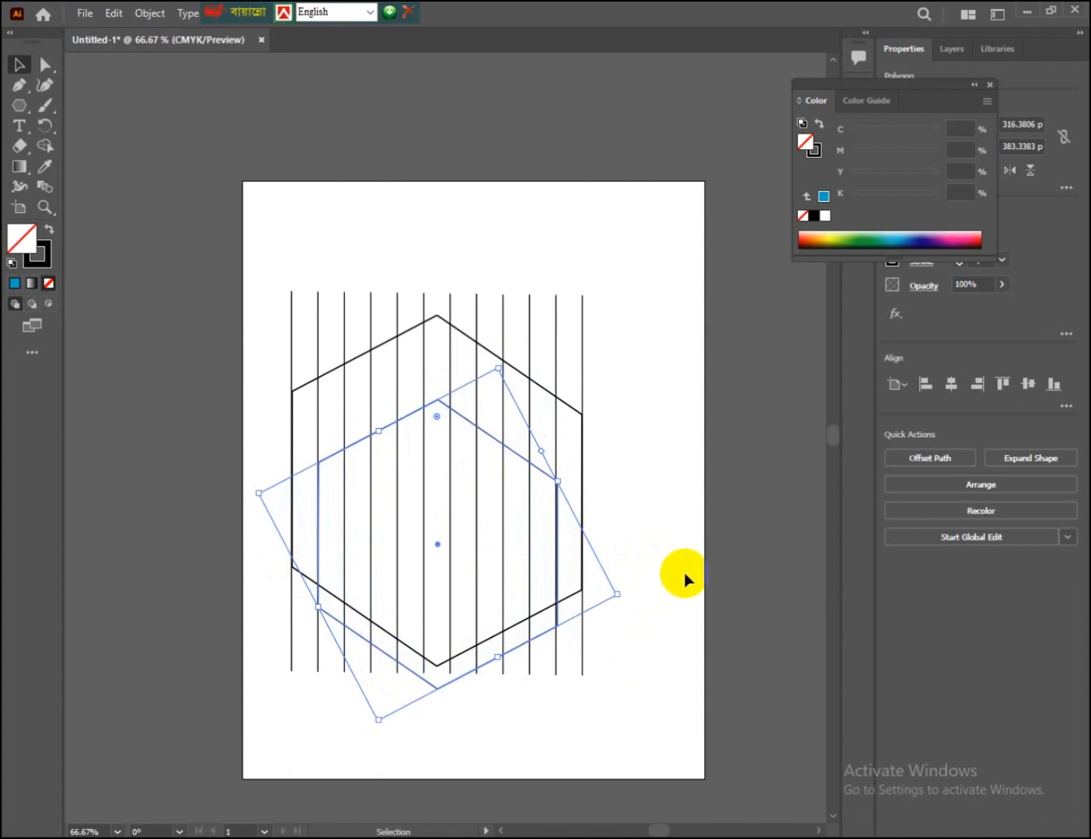
{"action": "key", "text": "Up"}
{"action": "key", "text": "Up"}
{"action": "key", "text": "Up"}
{"action": "key", "text": "Up"}
{"action": "key", "text": "Up"}
{"action": "key", "text": "Up"}
{"action": "key", "text": "Up"}
{"action": "key", "text": "Up"}
{"action": "key", "text": "Up"}
{"action": "key", "text": "Up"}
{"action": "key", "text": "Up"}
{"action": "key", "text": "Up"}
{"action": "key", "text": "Up"}
{"action": "key", "text": "Up"}
{"action": "key", "text": "Up"}
{"action": "key", "text": "Up"}
{"action": "key", "text": "Up"}
{"action": "key", "text": "Up"}
{"action": "key", "text": "Up"}
{"action": "key", "text": "Up"}
{"action": "key", "text": "Up"}
{"action": "key", "text": "Up"}
{"action": "key", "text": "Up"}
{"action": "key", "text": "Up"}
{"action": "key", "text": "Up"}
{"action": "key", "text": "Up"}
{"action": "key", "text": "Up"}
{"action": "key", "text": "Up"}
{"action": "key", "text": "Up"}
{"action": "key", "text": "Up"}
{"action": "key", "text": "Up"}
{"action": "key", "text": "Up"}
{"action": "key", "text": "Up"}
{"action": "key", "text": "Up"}
{"action": "key", "text": "Up"}
{"action": "key", "text": "Up"}
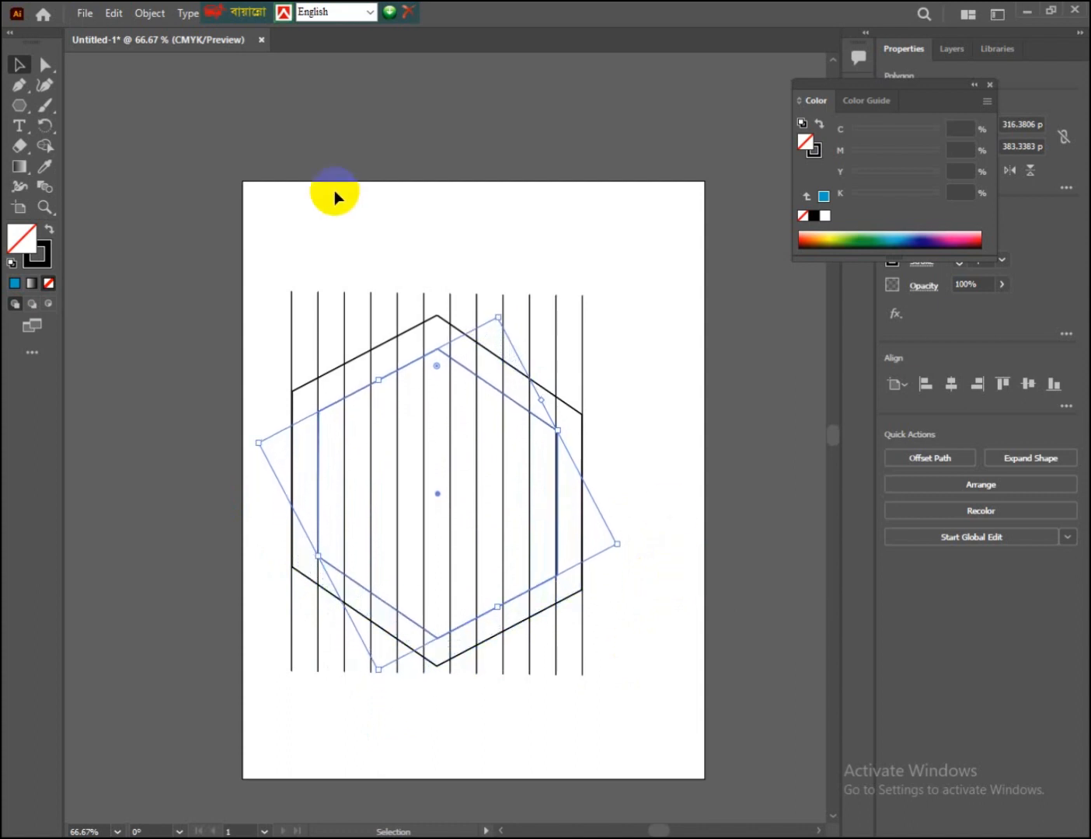
Step: Select all the artwork and use Shape Builder to merge the left band between the hexagons with the strip between the fifth and sixth lines
{"action": "left_click", "coordinate": [286, 252]}
{"action": "left_click_drag", "start_coordinate": [365, 559], "coordinate": [582, 694]}
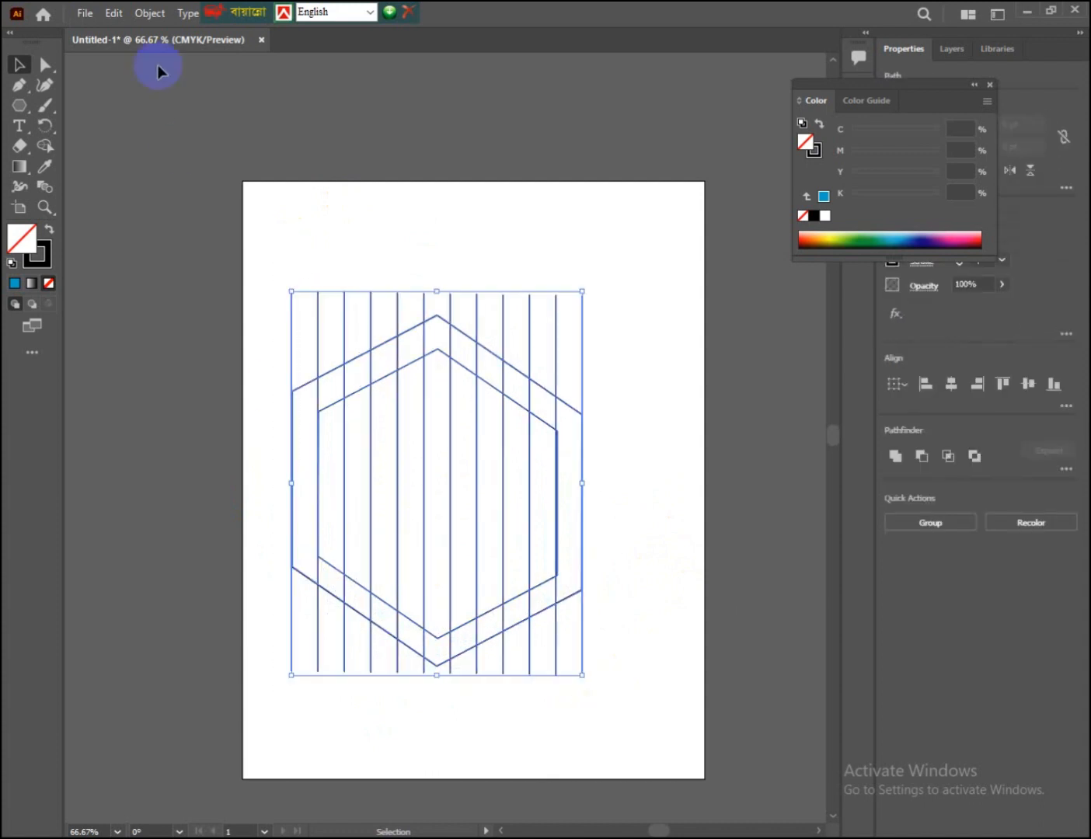
{"action": "left_click", "coordinate": [44, 145]}
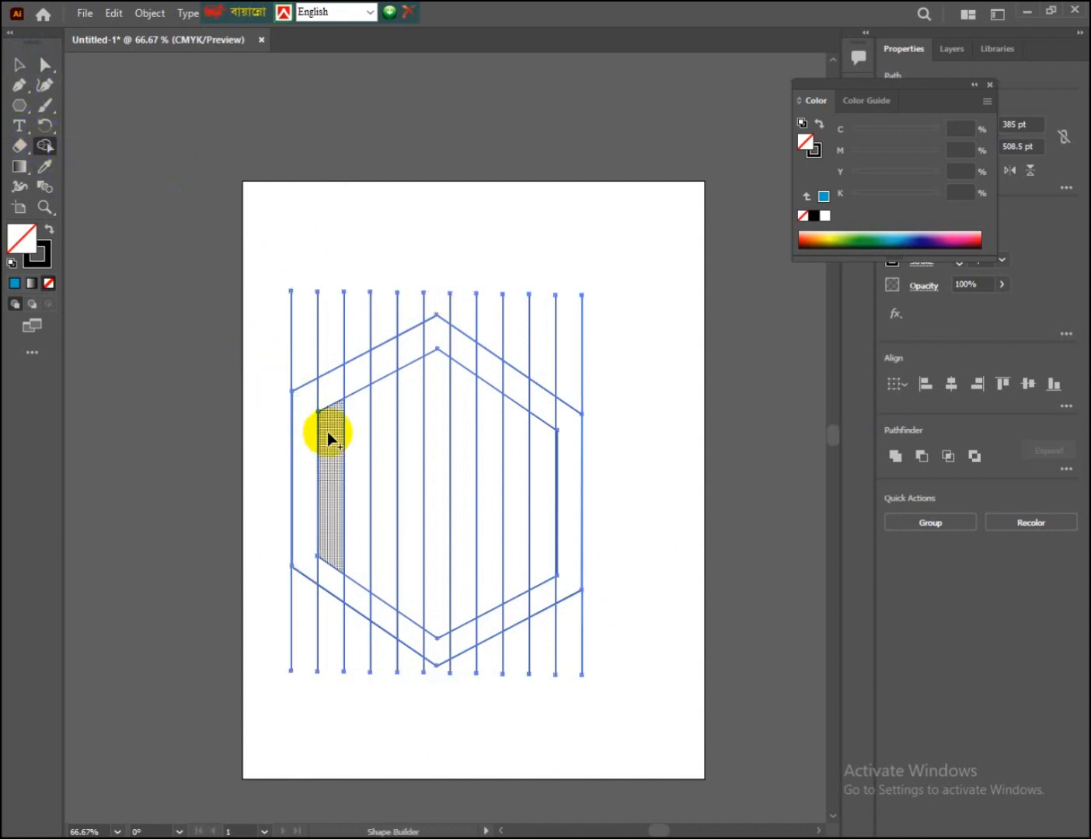
{"action": "mouse_move", "coordinate": [324, 393]}
{"action": "left_mouse_down"}
{"action": "mouse_move", "coordinate": [403, 354]}
{"action": "mouse_move", "coordinate": [410, 461]}
{"action": "left_mouse_up"}
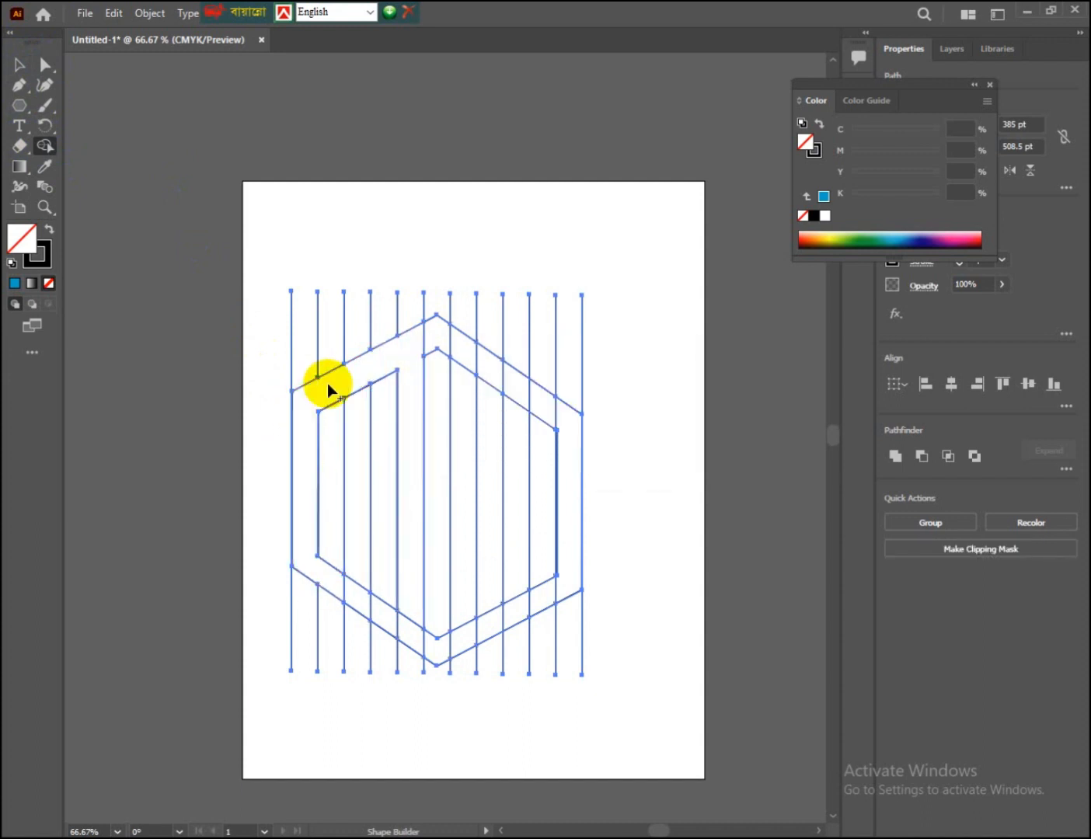
{"action": "mouse_move", "coordinate": [319, 574]}
{"action": "left_mouse_down"}
{"action": "mouse_move", "coordinate": [360, 588]}
{"action": "mouse_move", "coordinate": [368, 604]}
{"action": "left_mouse_up"}
{"action": "key", "text": "ctrl"}
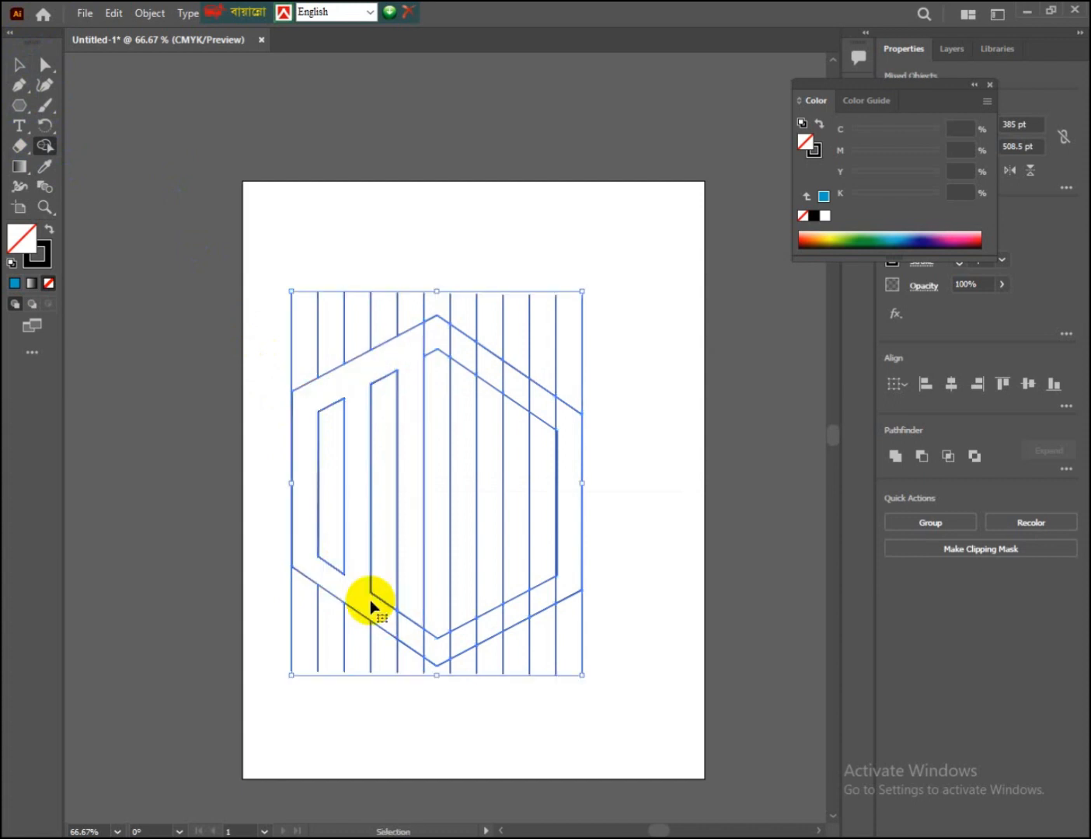
{"action": "mouse_move", "coordinate": [334, 590]}
{"action": "left_mouse_down"}
{"action": "mouse_move", "coordinate": [406, 638]}
{"action": "mouse_move", "coordinate": [410, 621]}
{"action": "left_mouse_up"}
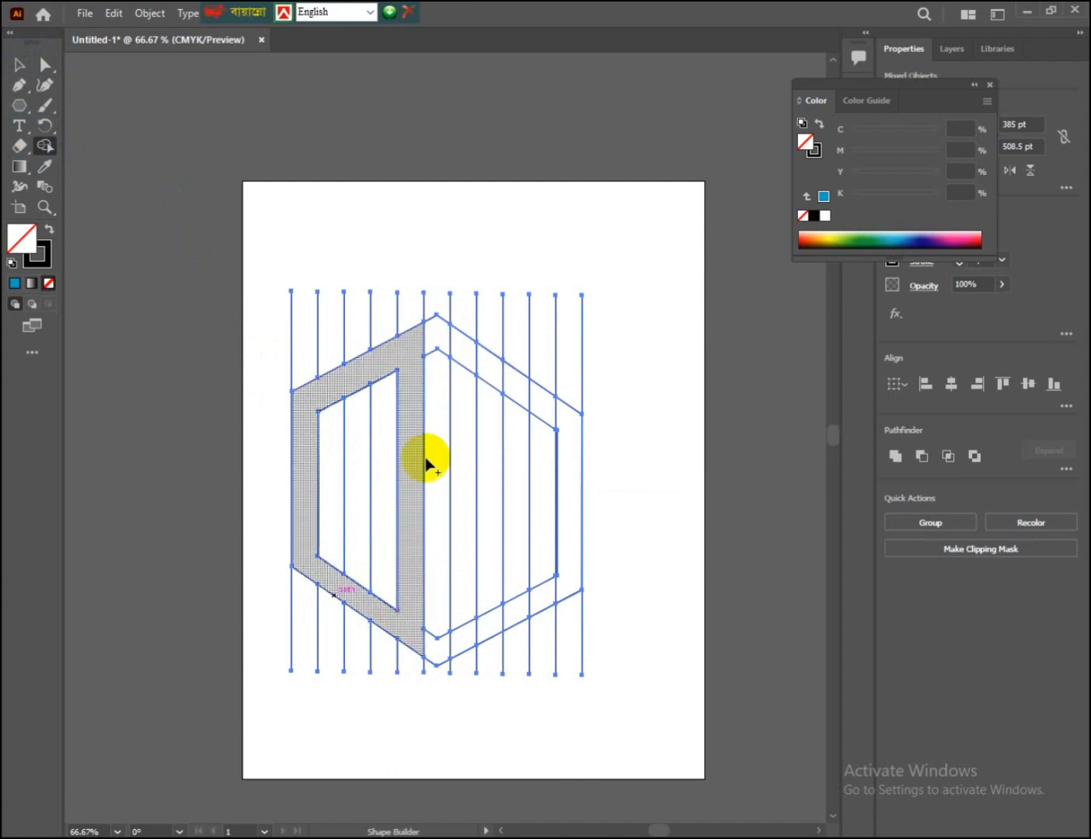
Step: Merge the upper-right band between the hexagons with the three alternating vertical strips below it into one shape
{"action": "mouse_move", "coordinate": [463, 358]}
{"action": "left_mouse_down"}
{"action": "mouse_move", "coordinate": [560, 420]}
{"action": "mouse_move", "coordinate": [561, 455]}
{"action": "left_mouse_up"}
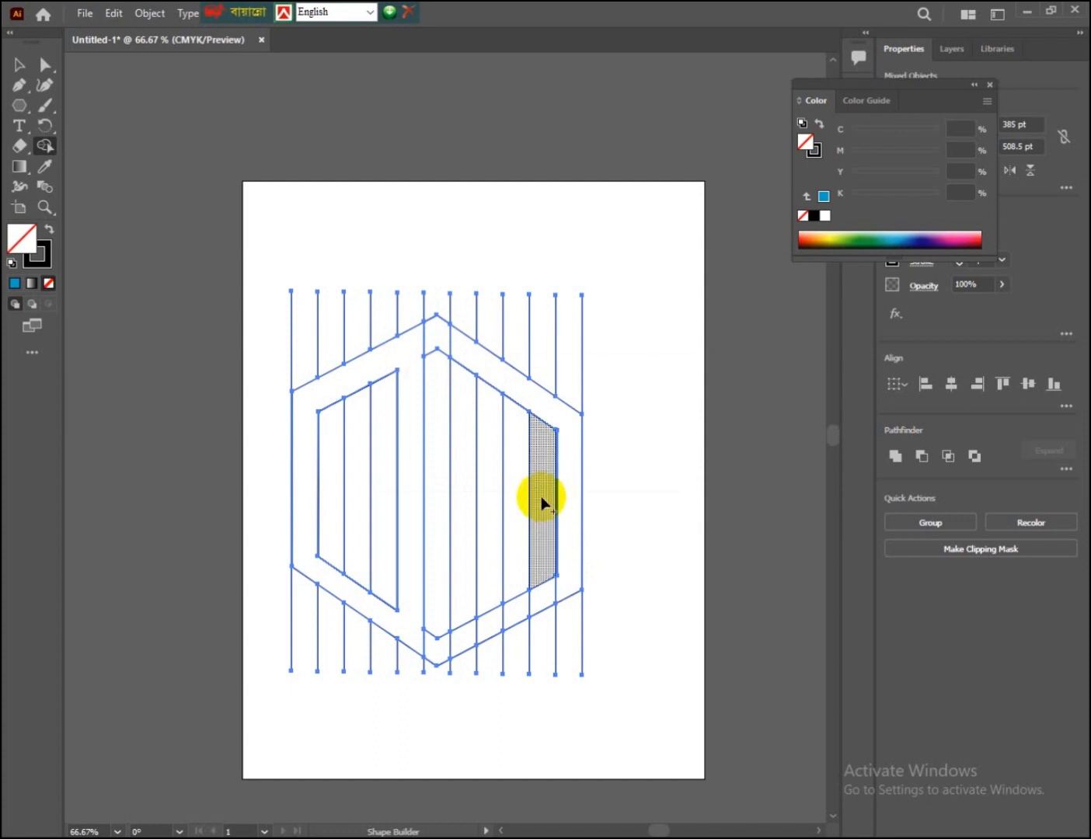
{"action": "mouse_move", "coordinate": [541, 504]}
{"action": "left_mouse_down"}
{"action": "mouse_move", "coordinate": [545, 585]}
{"action": "mouse_move", "coordinate": [527, 582]}
{"action": "mouse_move", "coordinate": [510, 611]}
{"action": "left_mouse_up"}
{"action": "mouse_move", "coordinate": [489, 603]}
{"action": "left_mouse_down"}
{"action": "mouse_move", "coordinate": [490, 613]}
{"action": "mouse_move", "coordinate": [462, 622]}
{"action": "left_mouse_up"}
{"action": "mouse_move", "coordinate": [464, 383]}
{"action": "left_mouse_down"}
{"action": "mouse_move", "coordinate": [462, 370]}
{"action": "mouse_move", "coordinate": [471, 389]}
{"action": "mouse_move", "coordinate": [525, 417]}
{"action": "left_mouse_up"}
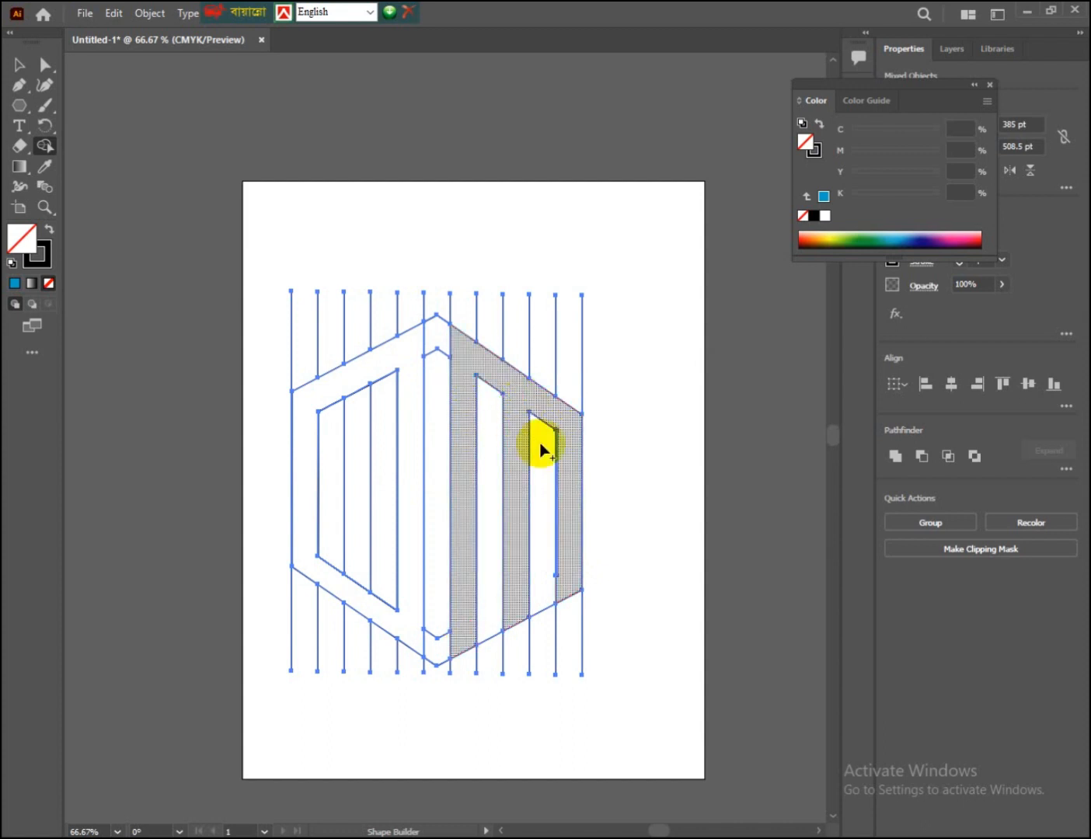
{"action": "mouse_move", "coordinate": [546, 535]}
{"action": "left_mouse_down"}
{"action": "mouse_move", "coordinate": [579, 479]}
{"action": "mouse_move", "coordinate": [571, 461]}
{"action": "left_mouse_up"}
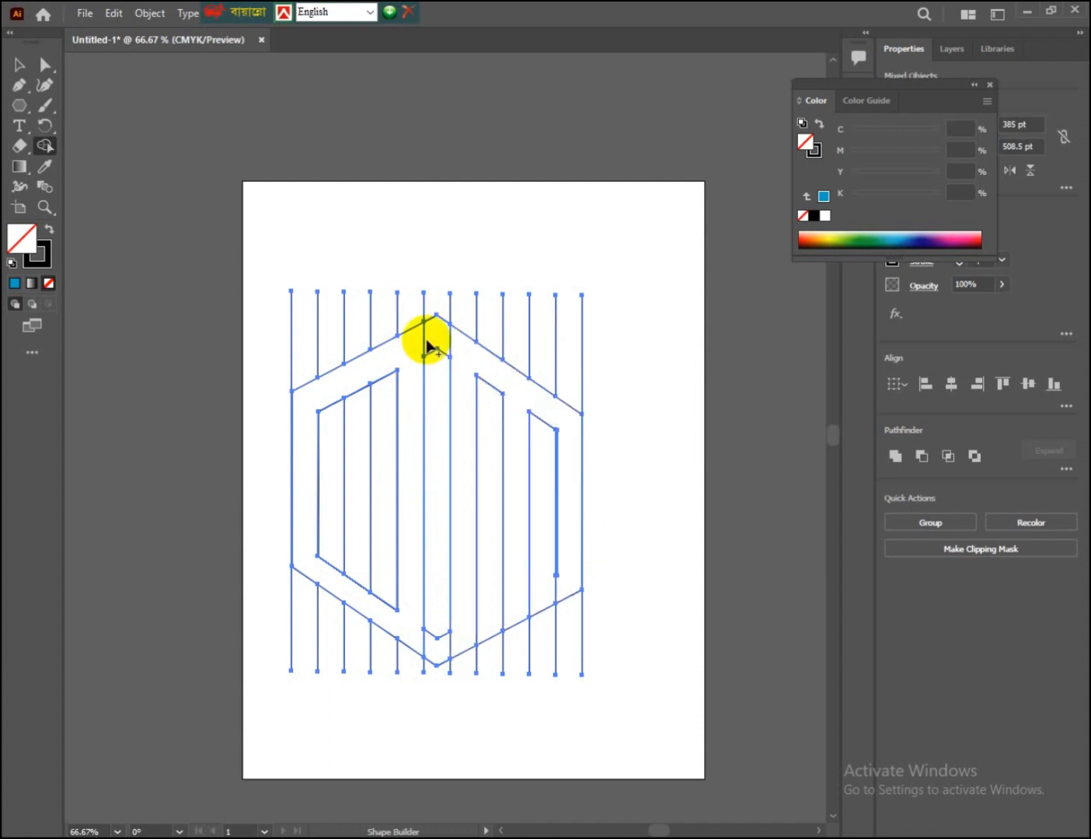
{"action": "left_click", "coordinate": [20, 68]}
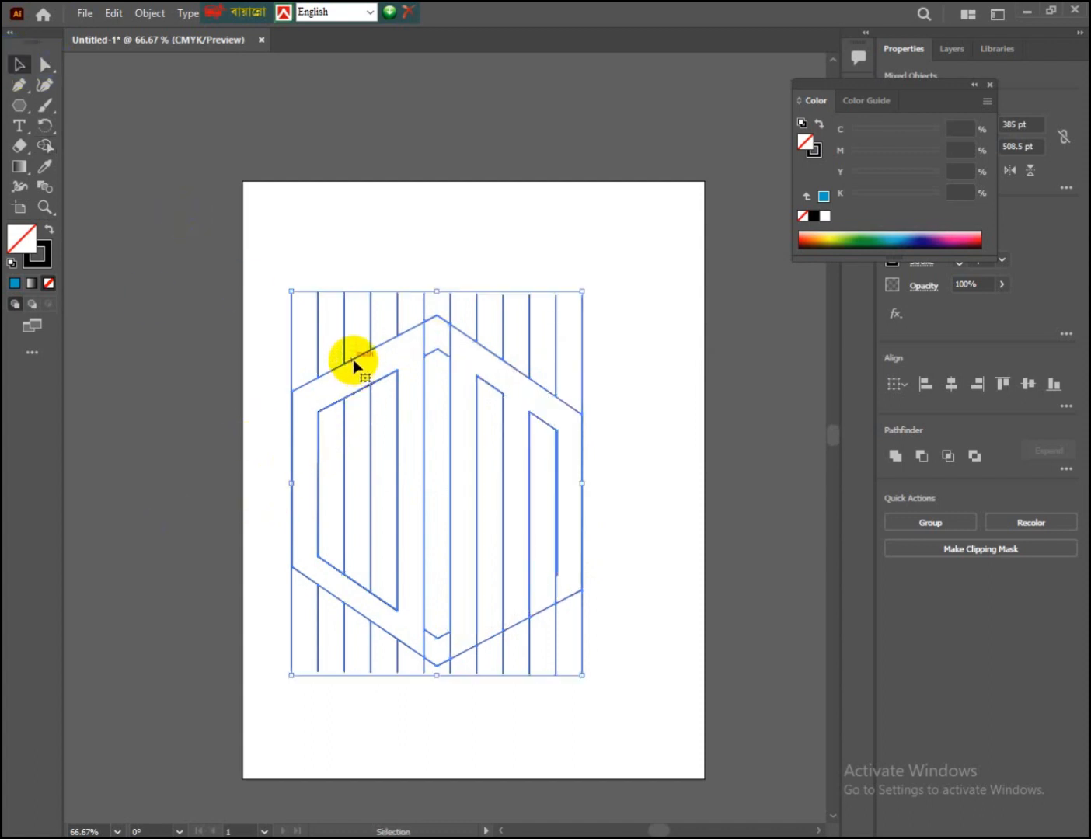
{"action": "left_click", "coordinate": [306, 227]}
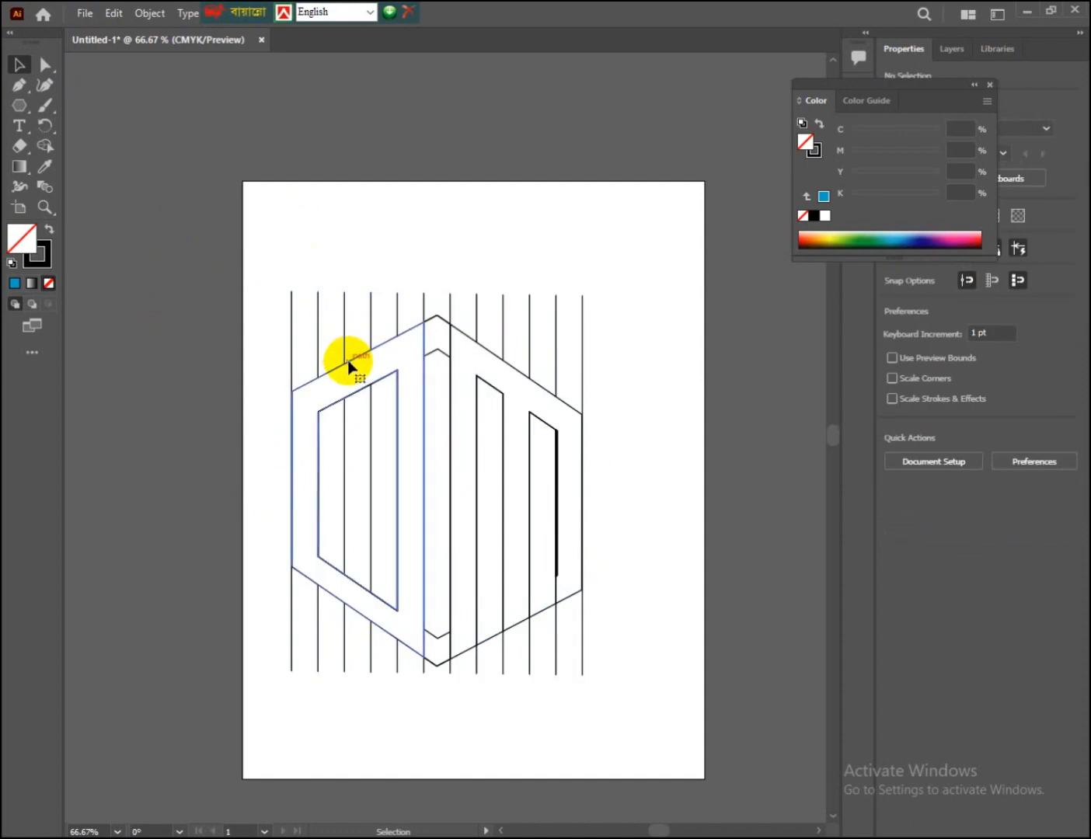
{"action": "left_click", "coordinate": [359, 380]}
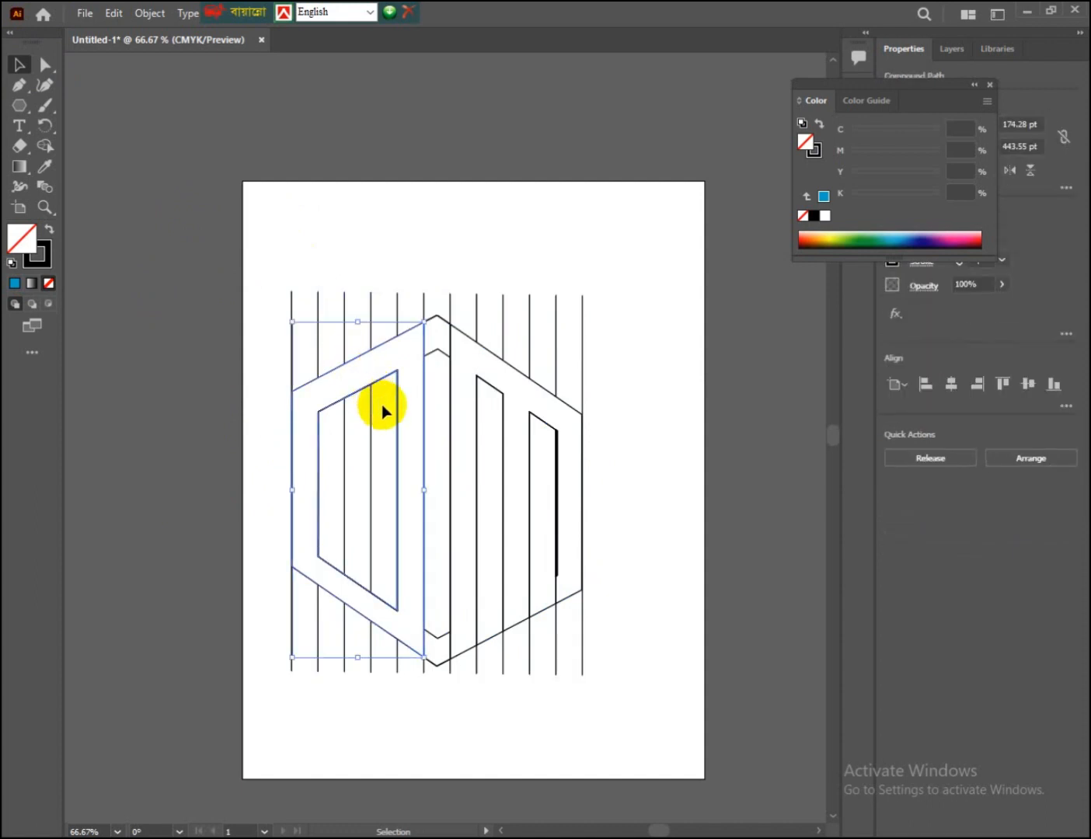
{"action": "left_click", "coordinate": [522, 377], "text": "shift"}
{"action": "key", "text": "a"}
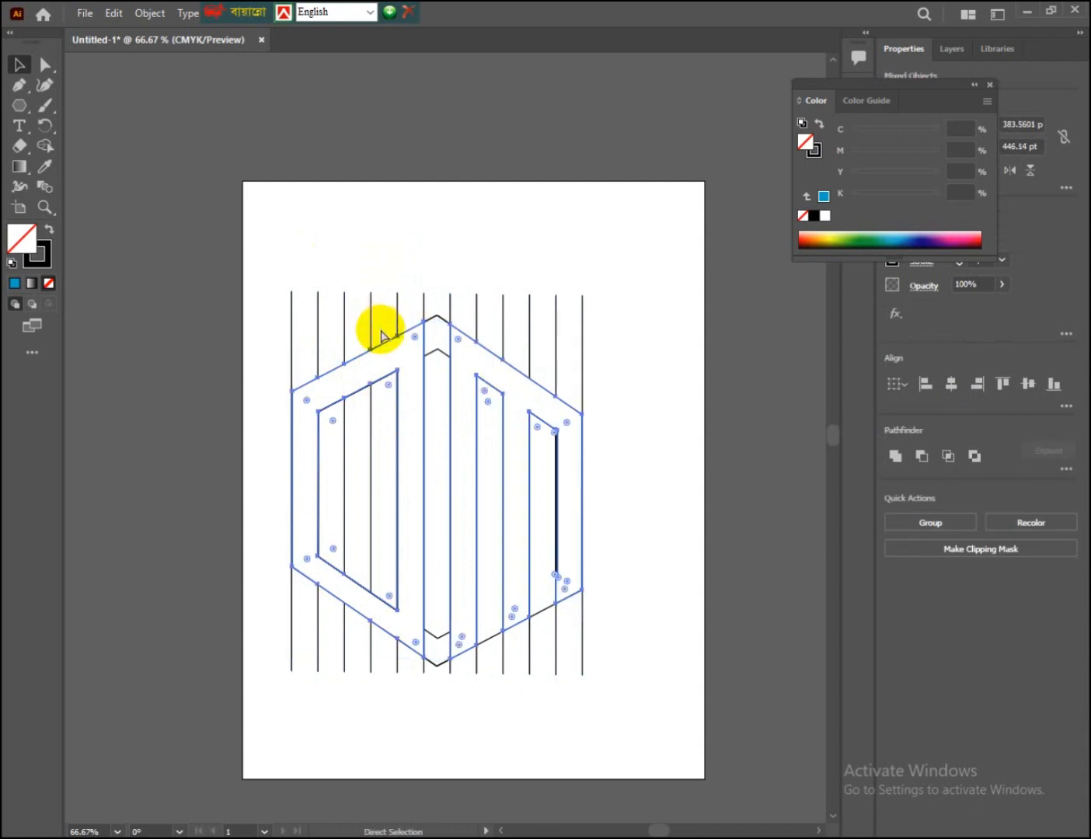
{"action": "key", "text": "v"}
{"action": "left_click_drag", "start_coordinate": [303, 241], "coordinate": [638, 659]}
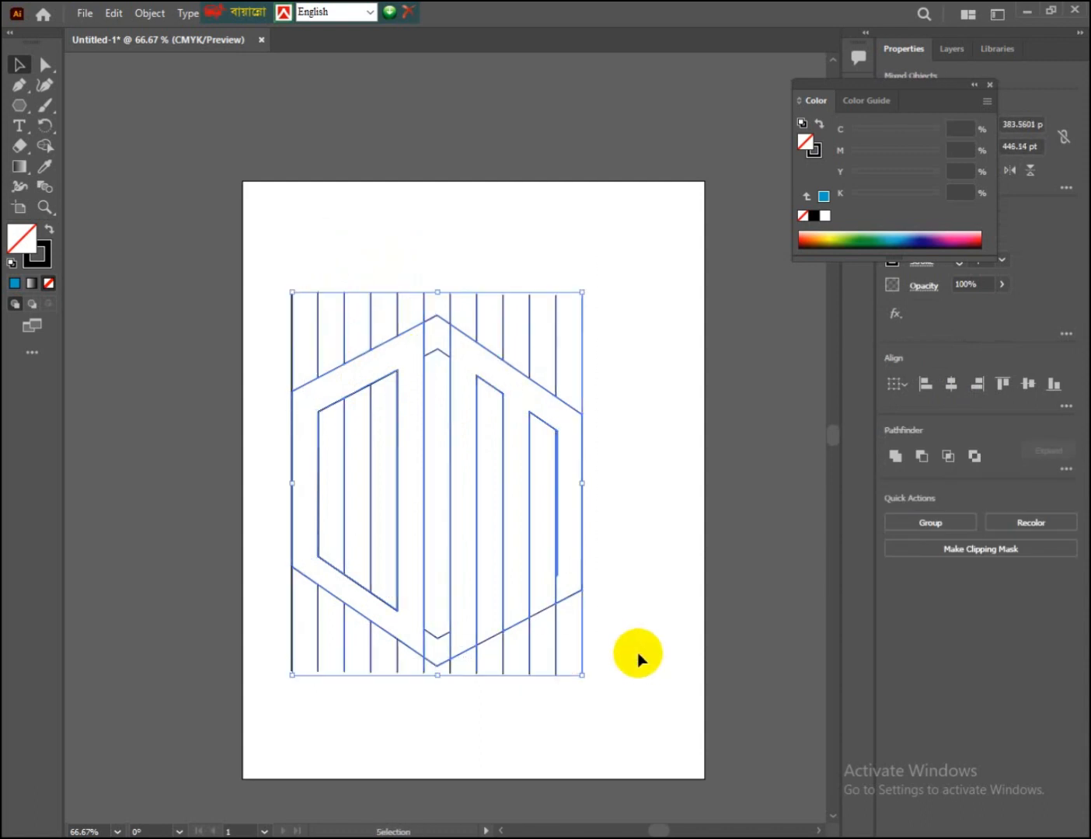
{"action": "left_click", "coordinate": [662, 620]}
Step: Delete all the line and hexagon artwork, leaving the artboard empty
{"action": "mouse_move", "coordinate": [245, 312]}
{"action": "left_mouse_down"}
{"action": "mouse_move", "coordinate": [359, 443]}
{"action": "mouse_move", "coordinate": [470, 691]}
{"action": "left_mouse_up"}
{"action": "key", "text": "Delete"}
{"action": "key", "text": "Delete"}
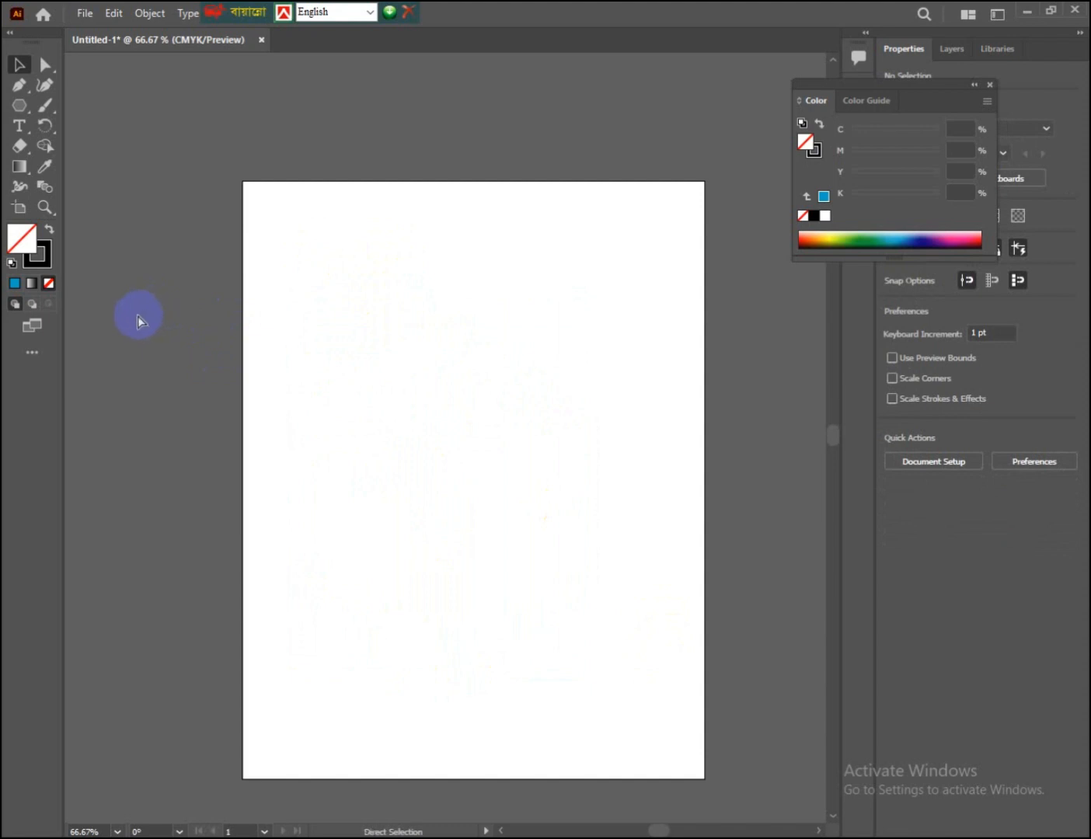
Step: Undo the deletion of the artwork, back to the two merged letter shapes
{"action": "key", "text": "ctrl+z"}
{"action": "key", "text": "ctrl+z"}
{"action": "key", "text": "ctrl+z"}
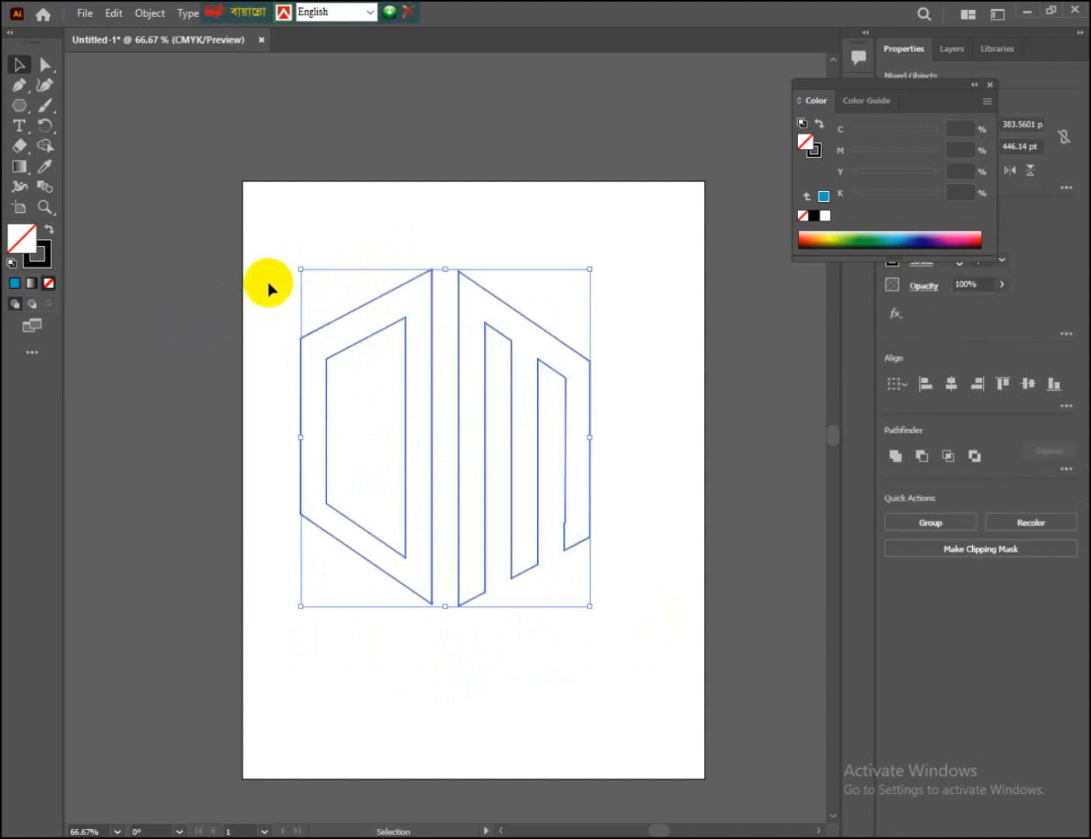
Step: Fill the closed D-like shape and the M-like shape beside it with 100% cyan
{"action": "left_click", "coordinate": [352, 266]}
{"action": "left_click", "coordinate": [383, 325]}
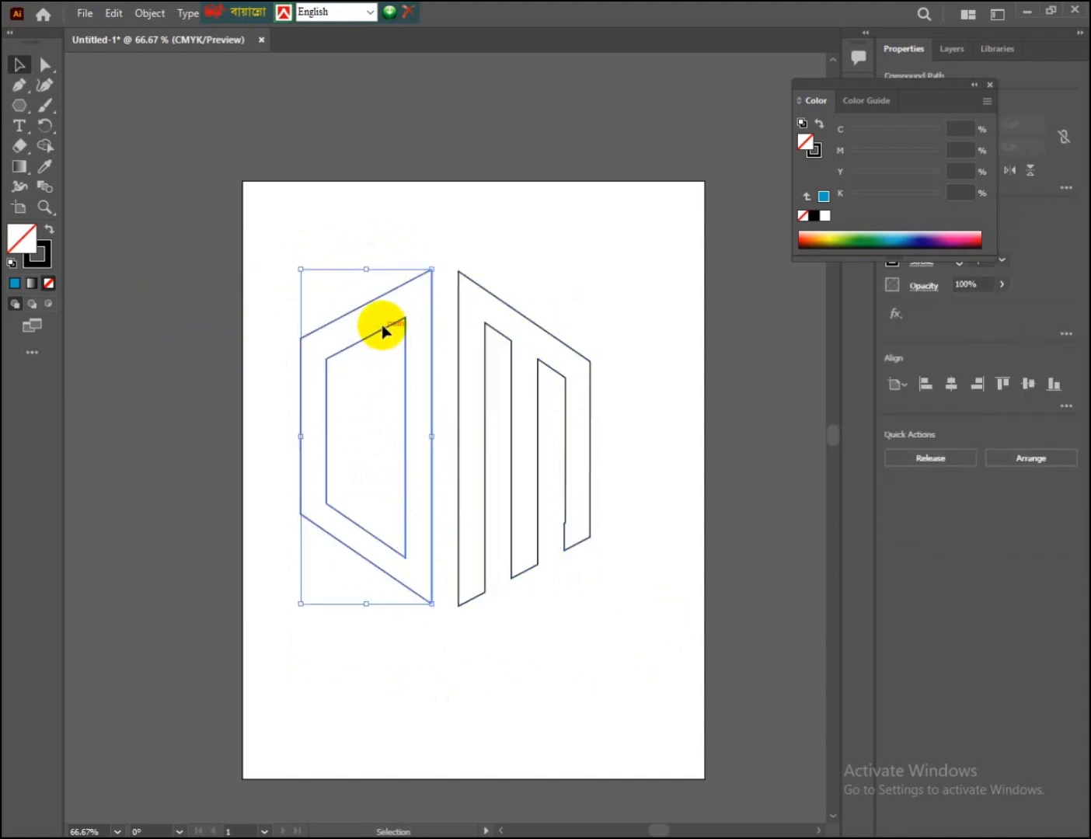
{"action": "left_click", "coordinate": [16, 286]}
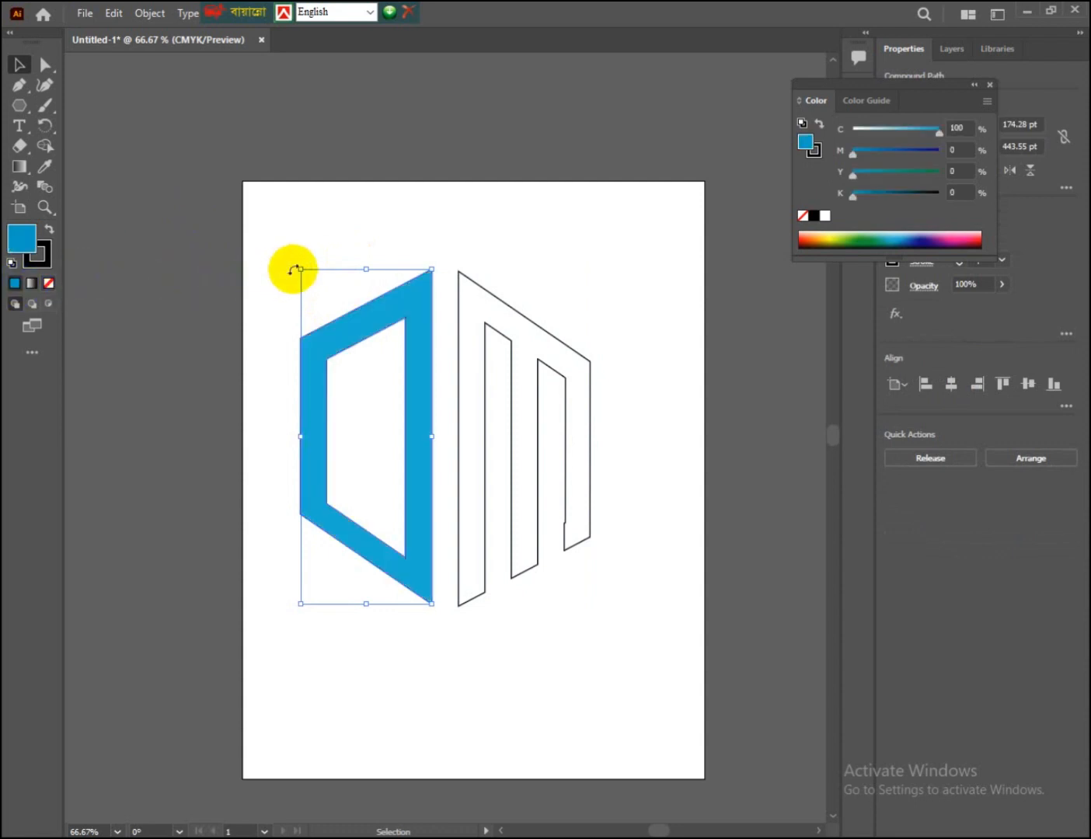
{"action": "left_click", "coordinate": [294, 267]}
{"action": "left_click_drag", "start_coordinate": [477, 244], "coordinate": [546, 360]}
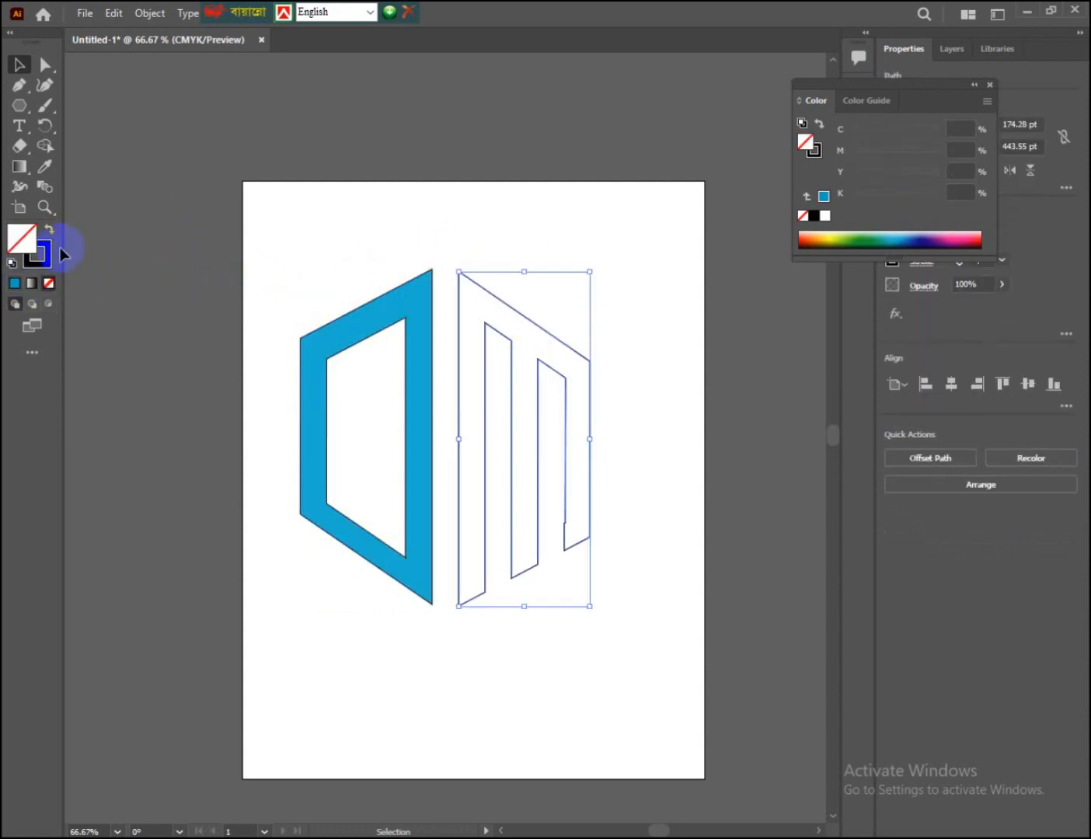
{"action": "left_click", "coordinate": [13, 286]}
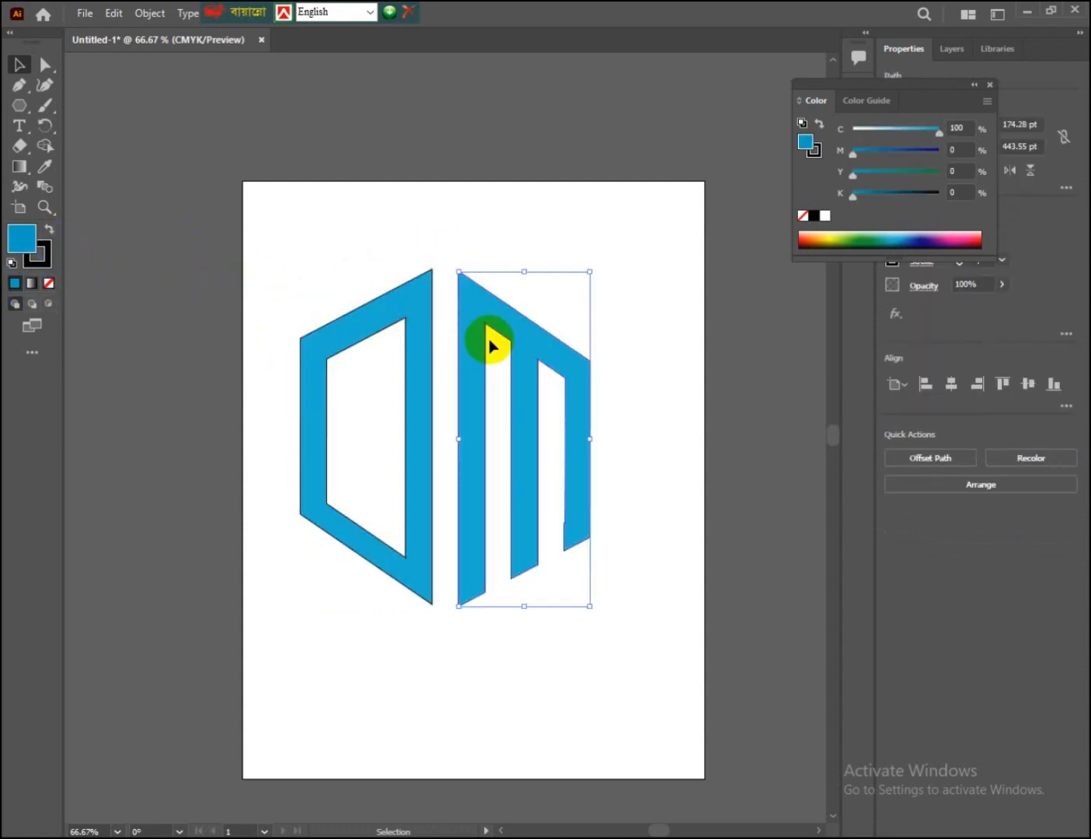
{"action": "left_click", "coordinate": [502, 237]}
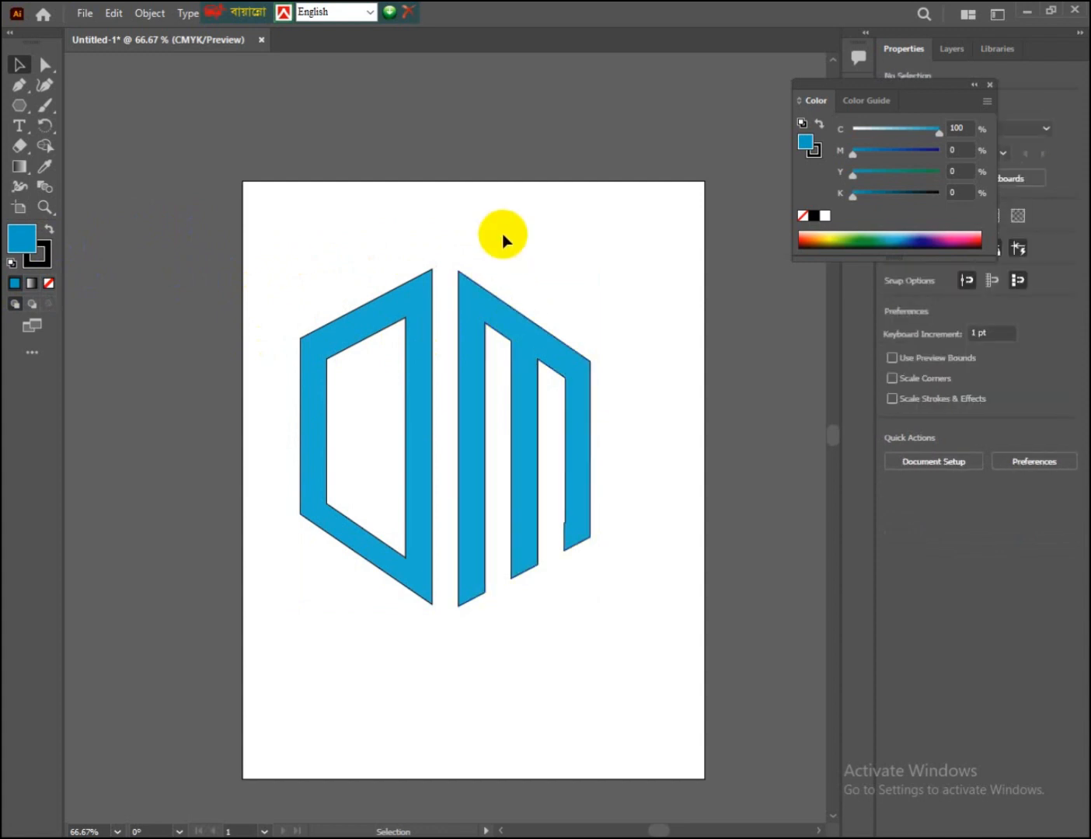
Step: Create a six-sided polygon with a 45.5269 pt radius centered in the gap between the letters, and set its fill to none
{"action": "left_click", "coordinate": [18, 108]}
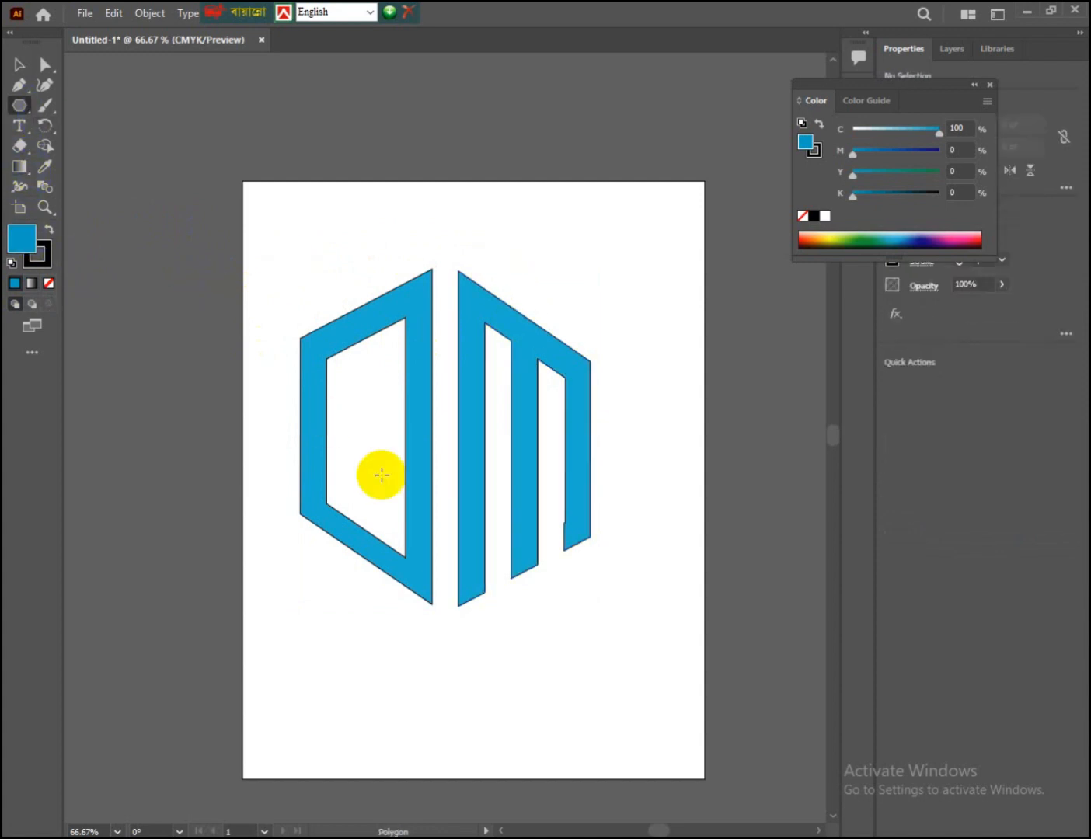
{"action": "left_click", "coordinate": [445, 438]}
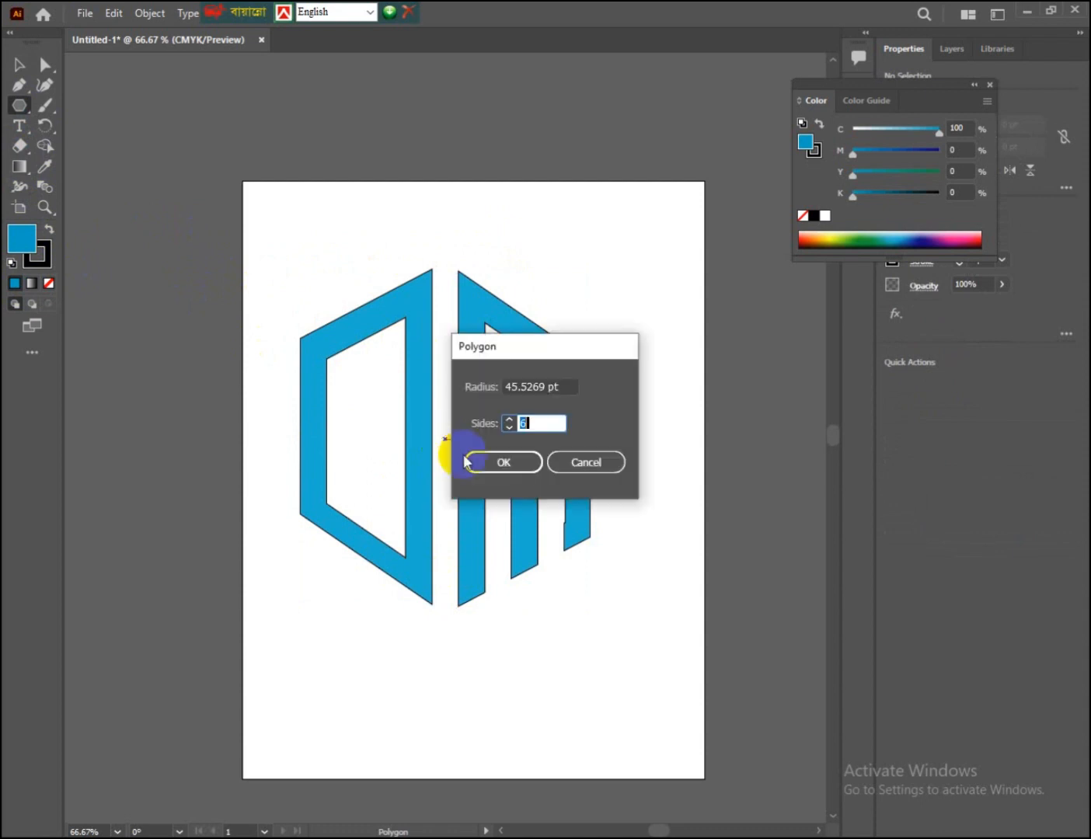
{"action": "left_click", "coordinate": [499, 461]}
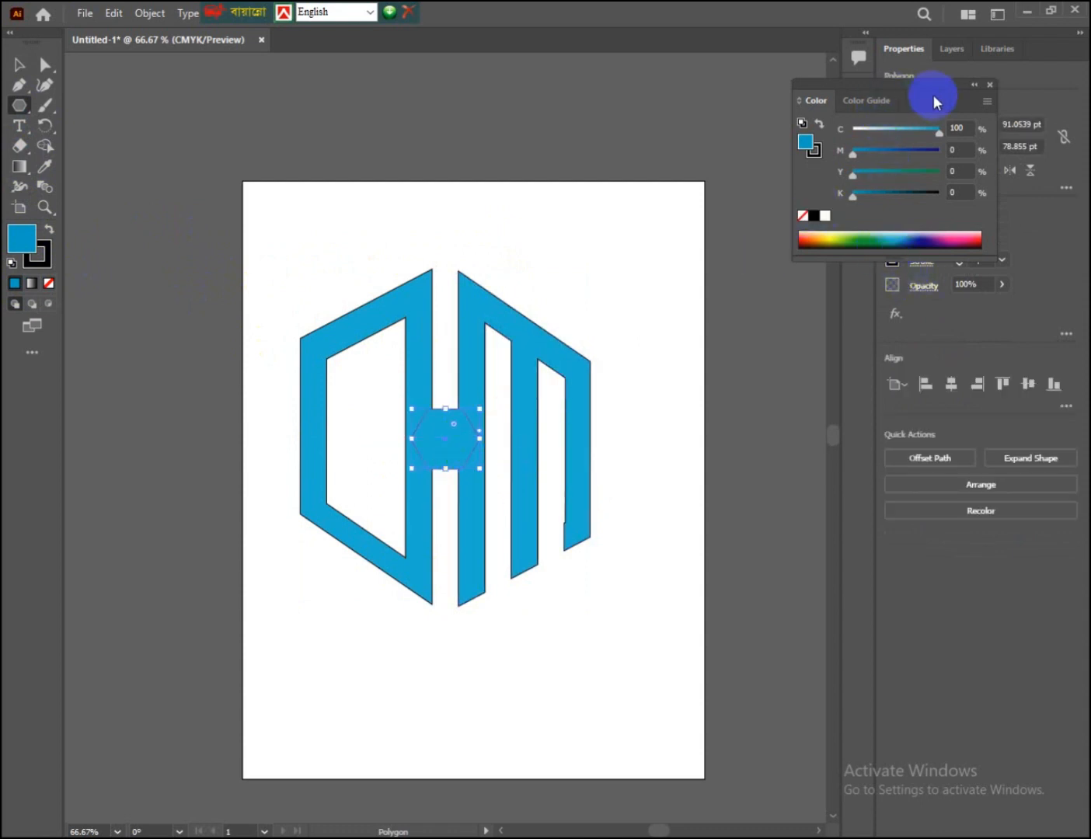
{"action": "left_click", "coordinate": [973, 86]}
{"action": "left_click", "coordinate": [893, 234]}
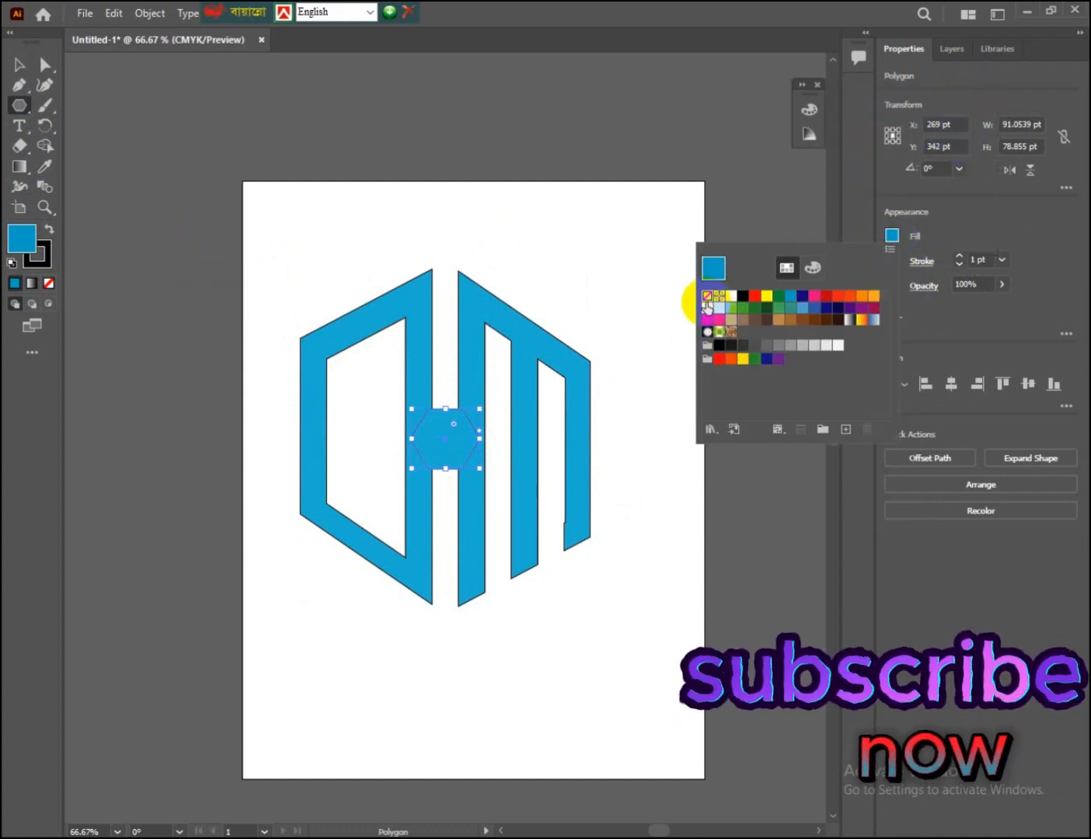
{"action": "left_click", "coordinate": [707, 296]}
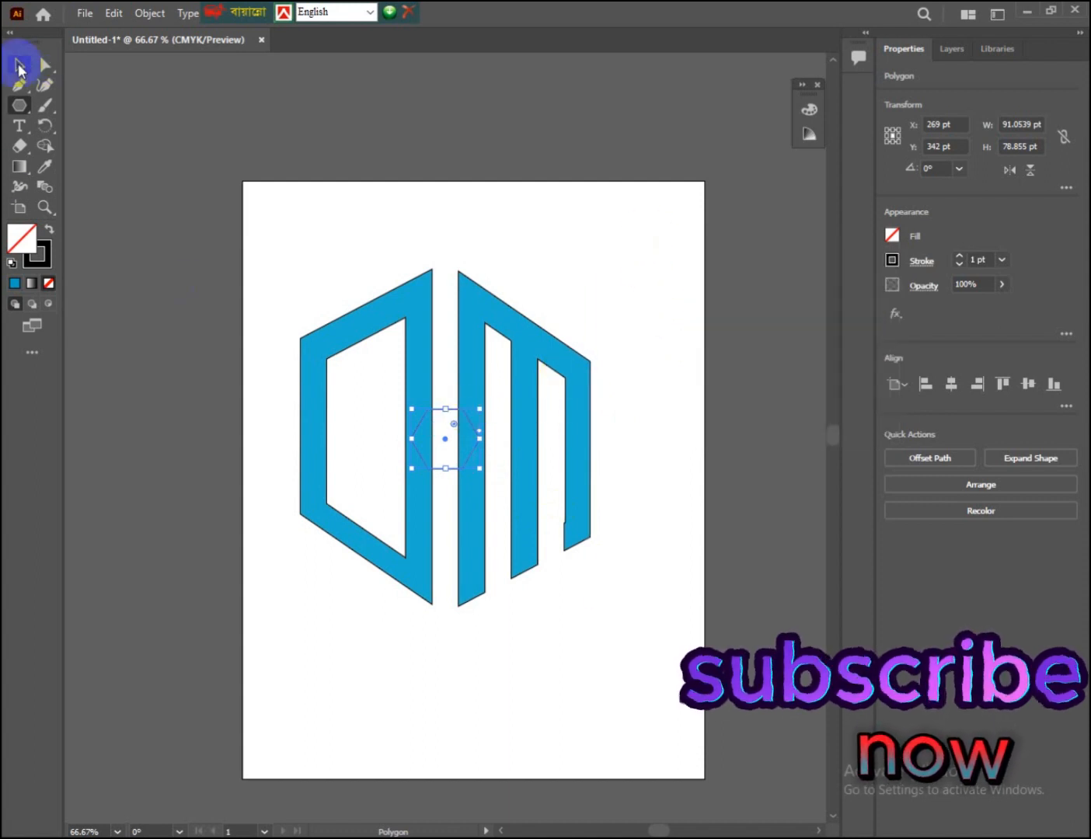
Step: Rotate the small unfilled hexagon clockwise between the two letters
{"action": "left_click_drag", "start_coordinate": [485, 397], "coordinate": [507, 408]}
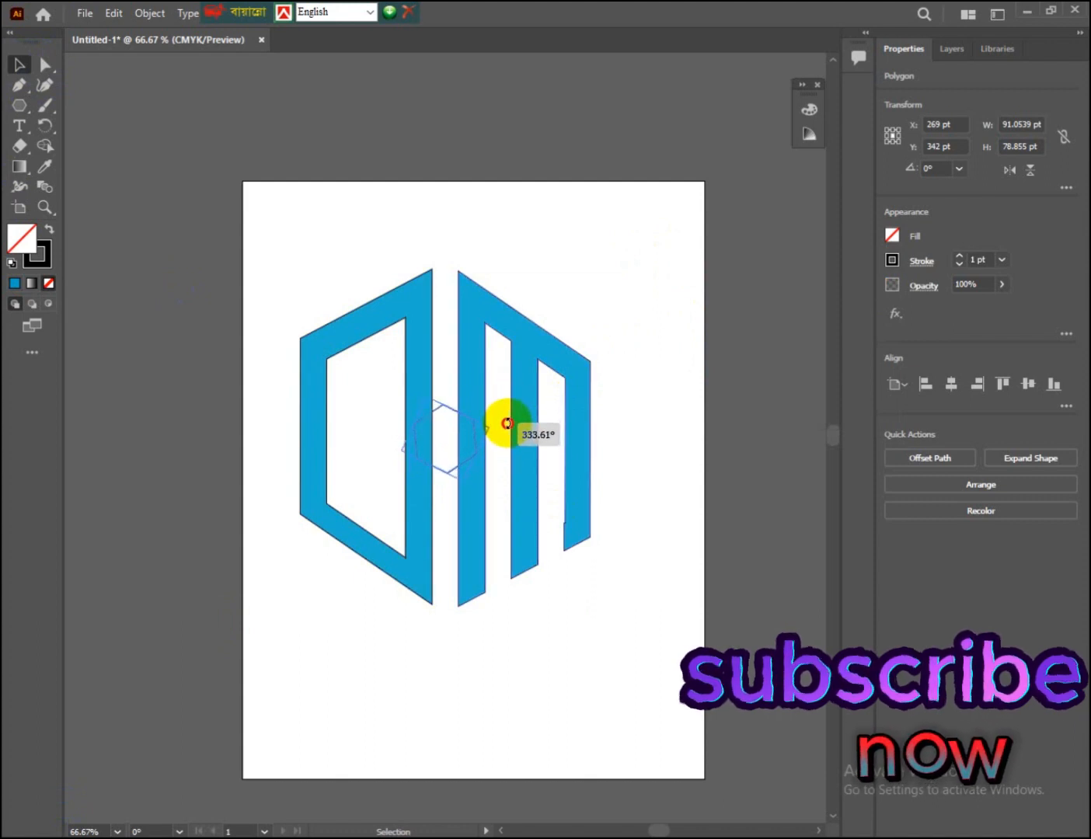